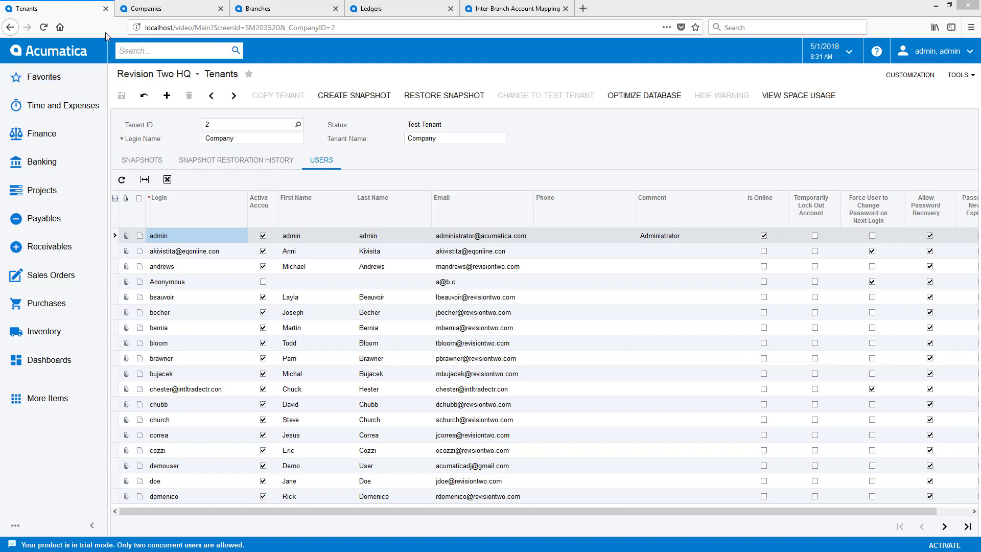
Review the Companies, Branches and Ledgers lists, then open the HQ company record.
click(164, 10)
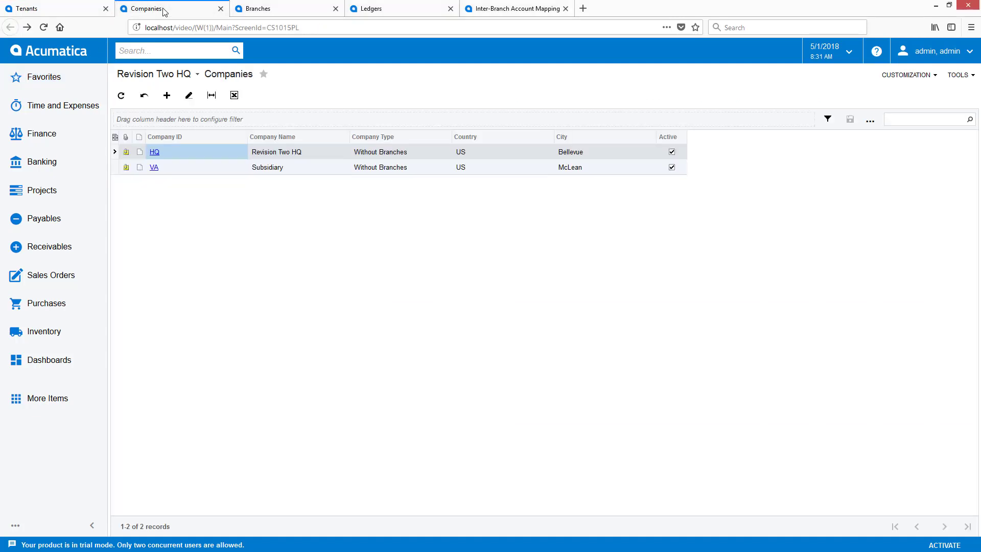
click(289, 10)
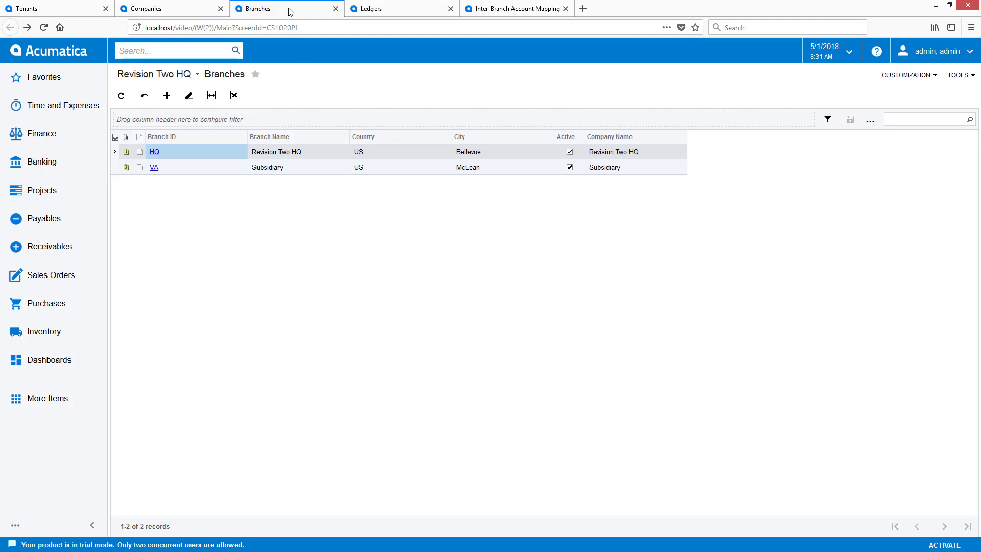
click(391, 10)
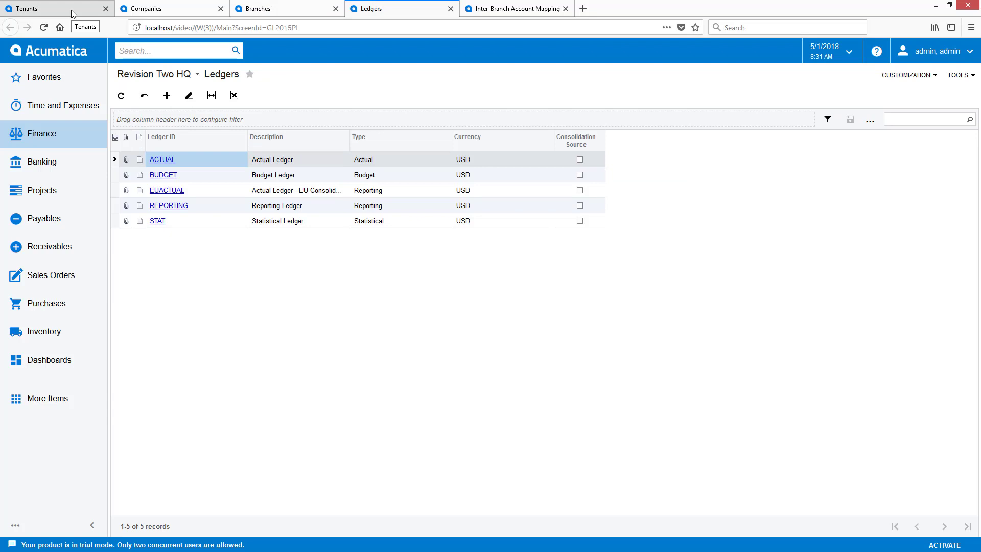
click(175, 9)
click(286, 11)
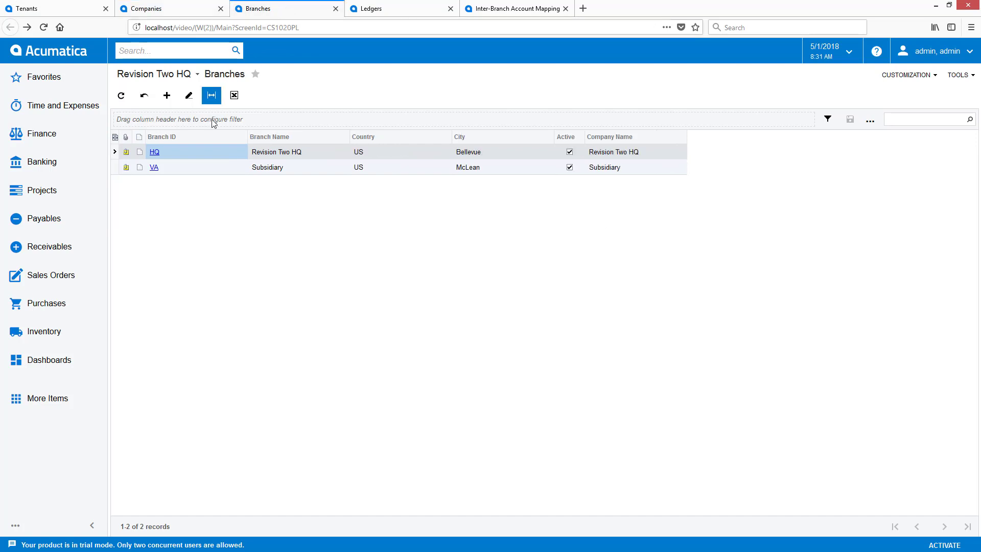
click(166, 13)
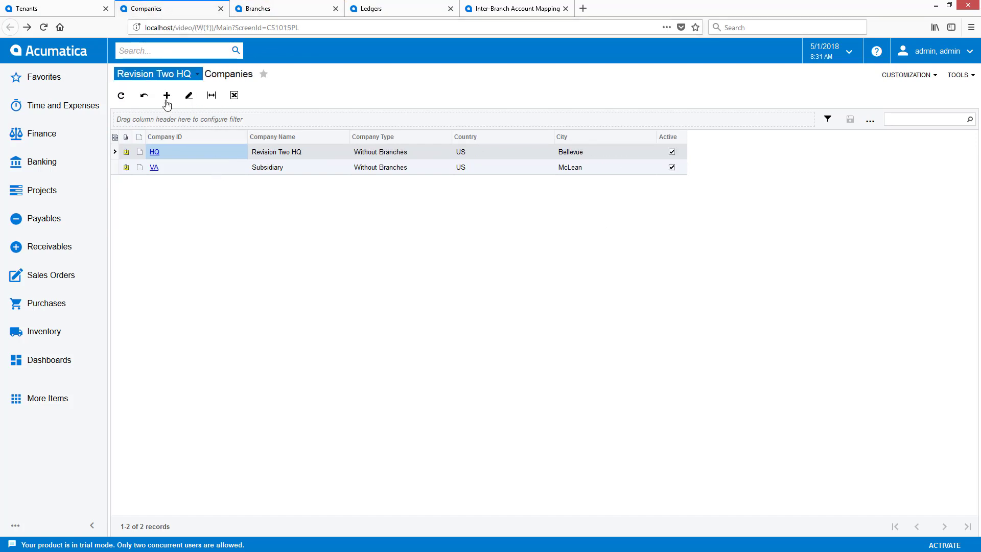
click(154, 152)
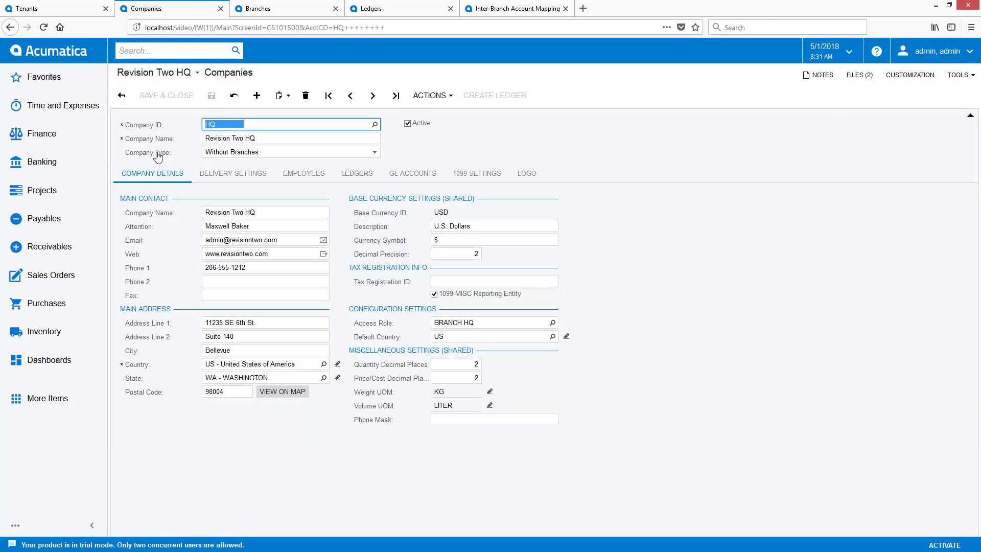
Change the HQ company ID to R2PRODUCTS.
click(432, 96)
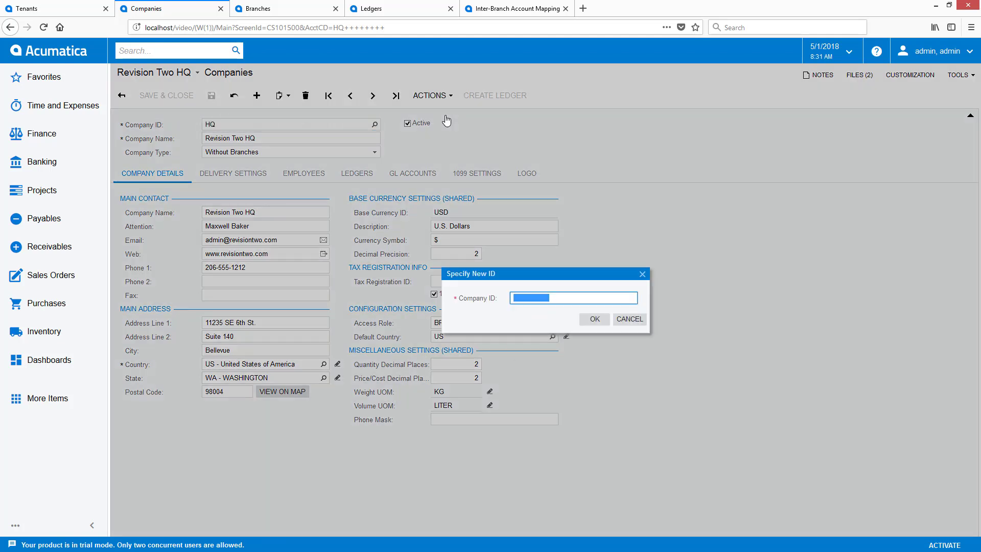
text(R2PRODUCTS)
click(593, 319)
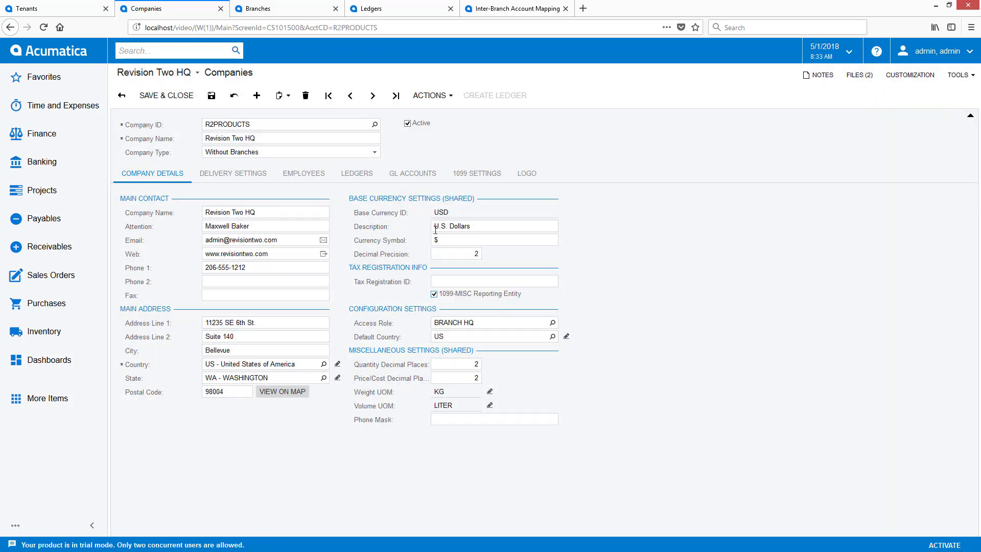
Rename the company to Revision Two Products, set type With Branches Requiring Balancing, and save.
click(282, 141)
click(248, 140)
drag(249, 140, 271, 140)
text(Products)
key(Tab)
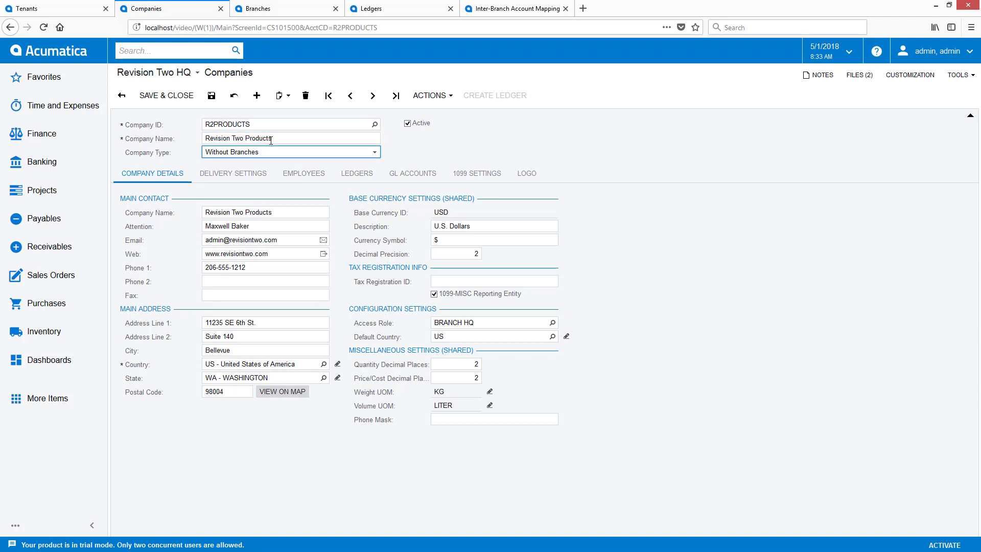
click(323, 152)
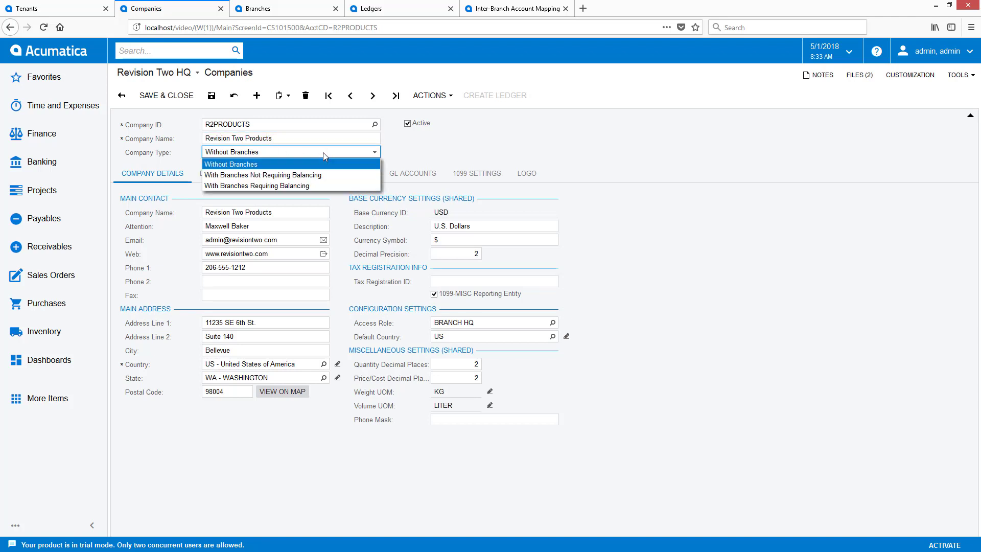
click(307, 187)
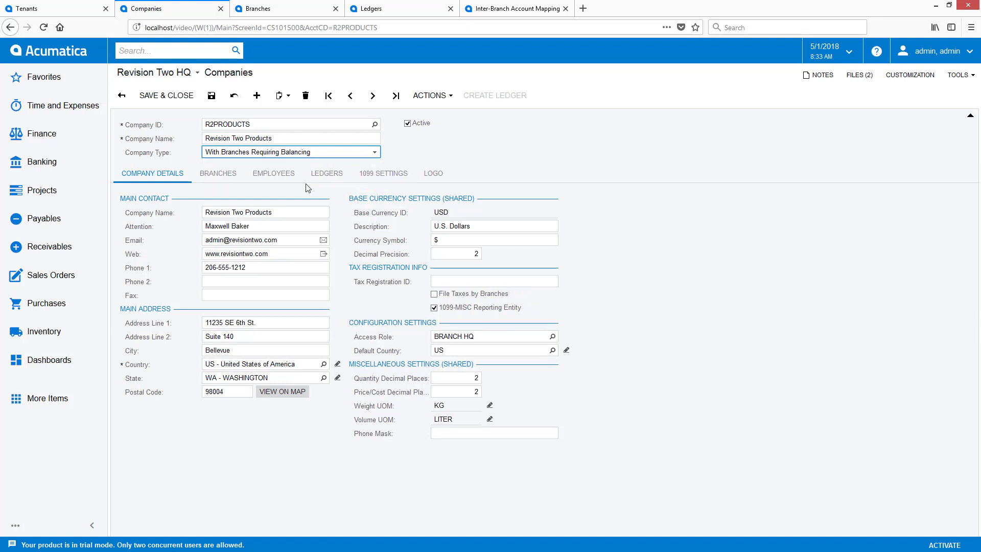
click(211, 96)
Check the company's branches and ledgers, then reload the Branches list.
click(220, 174)
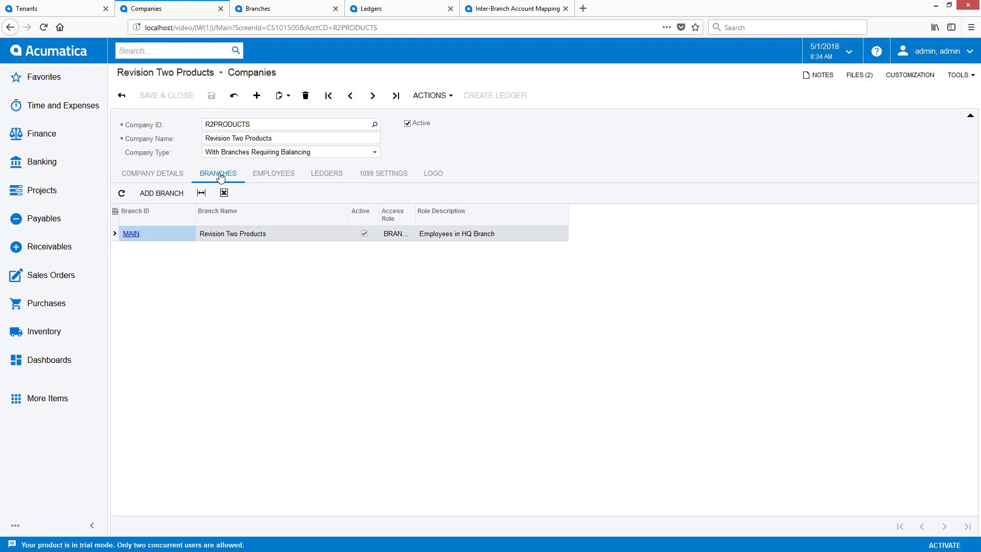
click(324, 174)
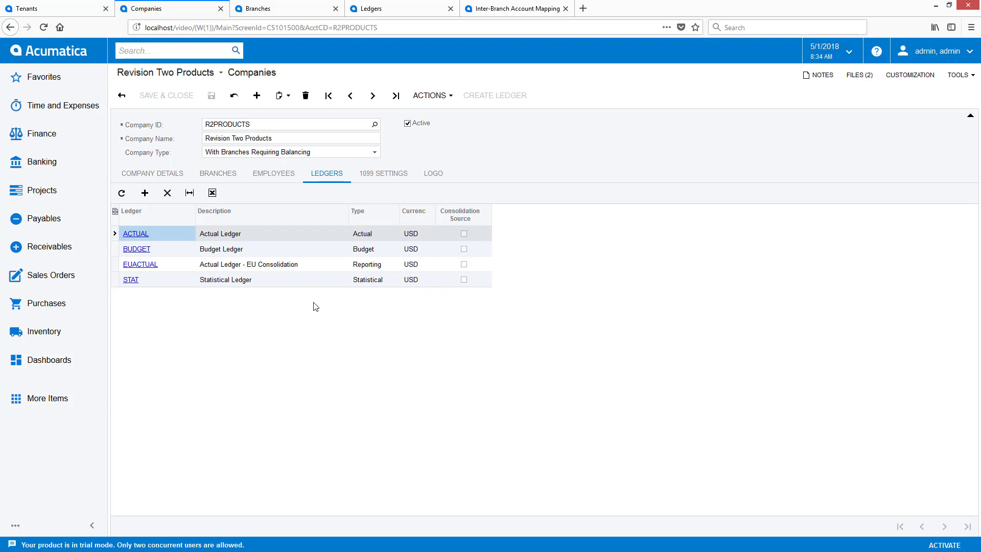
click(276, 8)
click(144, 96)
Change the MAIN branch ID to PRODWHOLE.
click(159, 152)
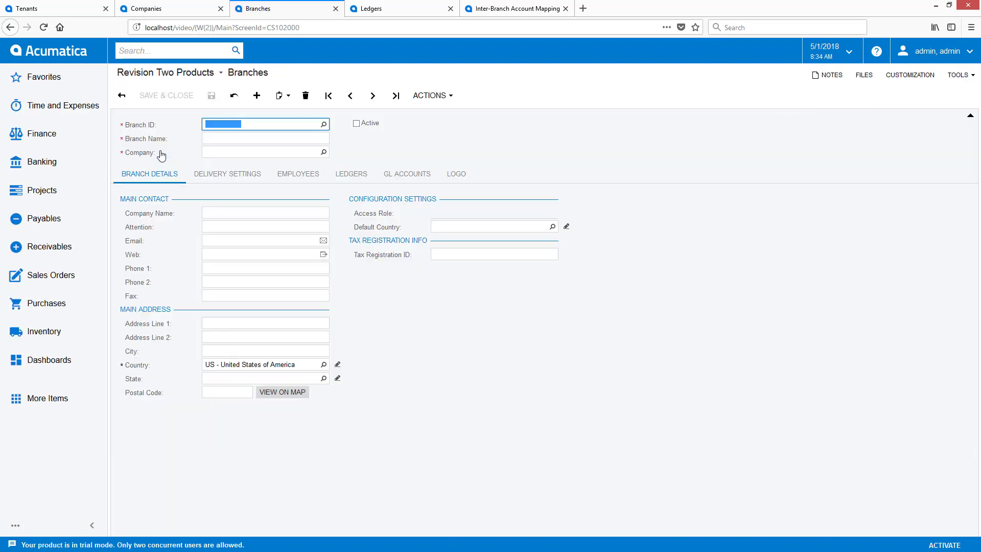
click(419, 111)
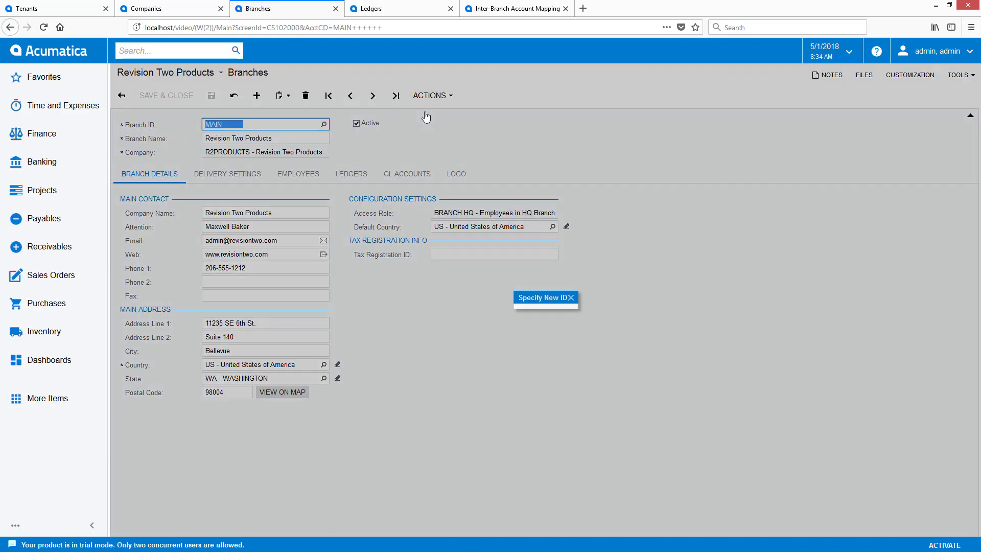
text(PRODWHOLE)
click(593, 321)
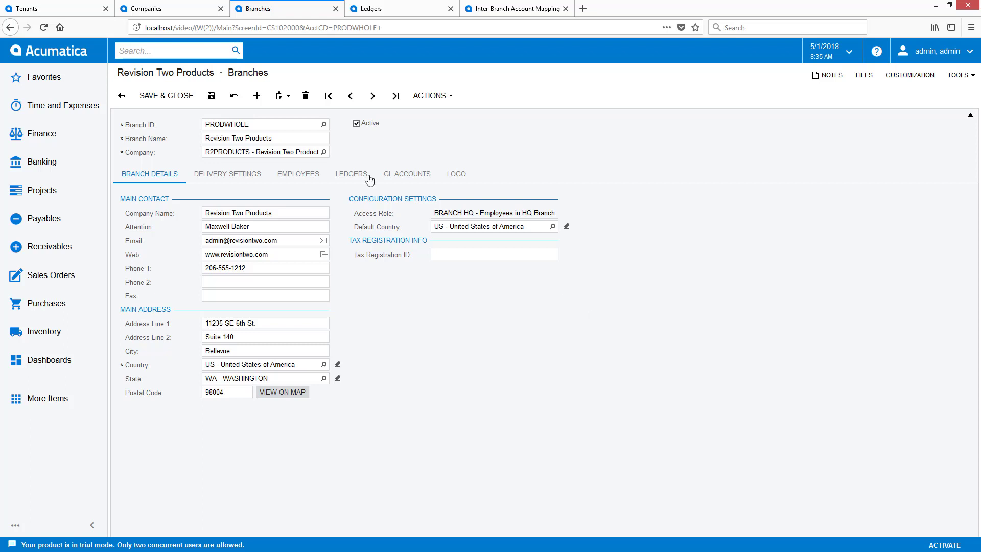
Create and save branch PRODRETAIL named Revision Two Products Retail under R2PRODUCTS.
click(257, 95)
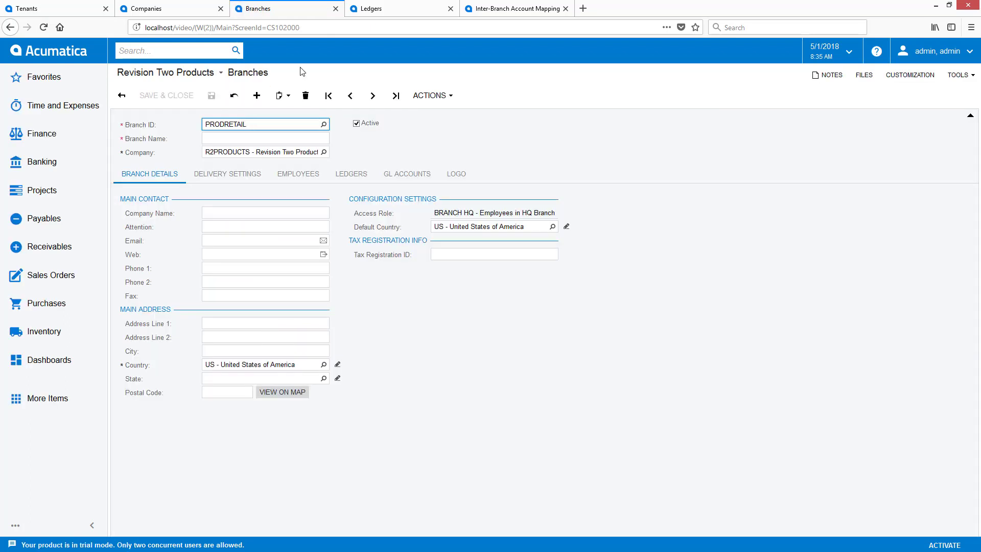
key(Tab)
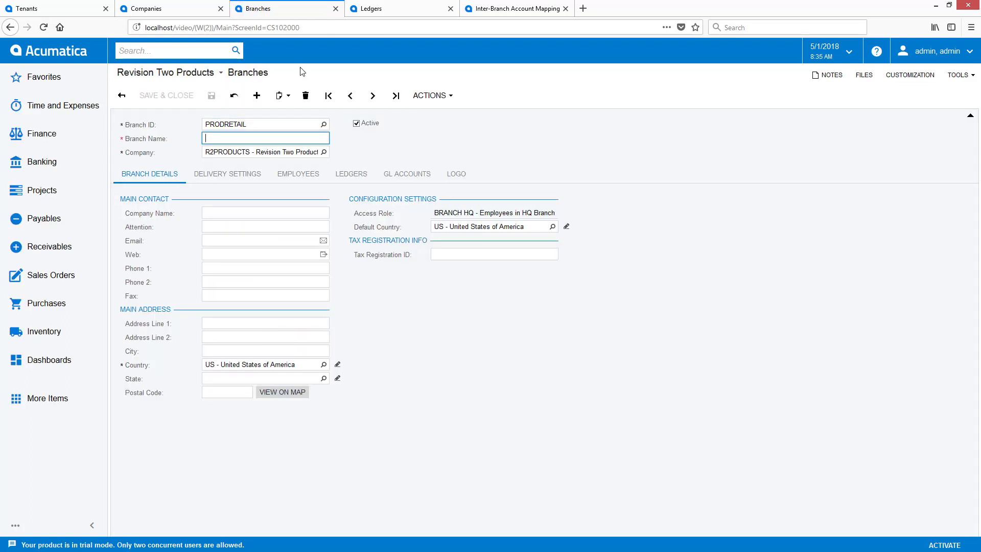
text(Revision Two Products Retail)
key(Tab)
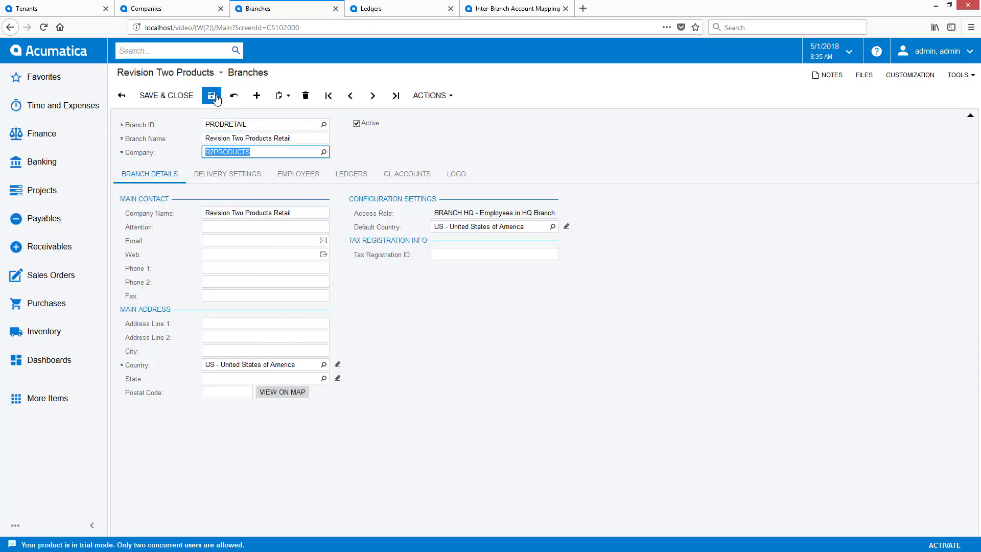
key(ctrl+s)
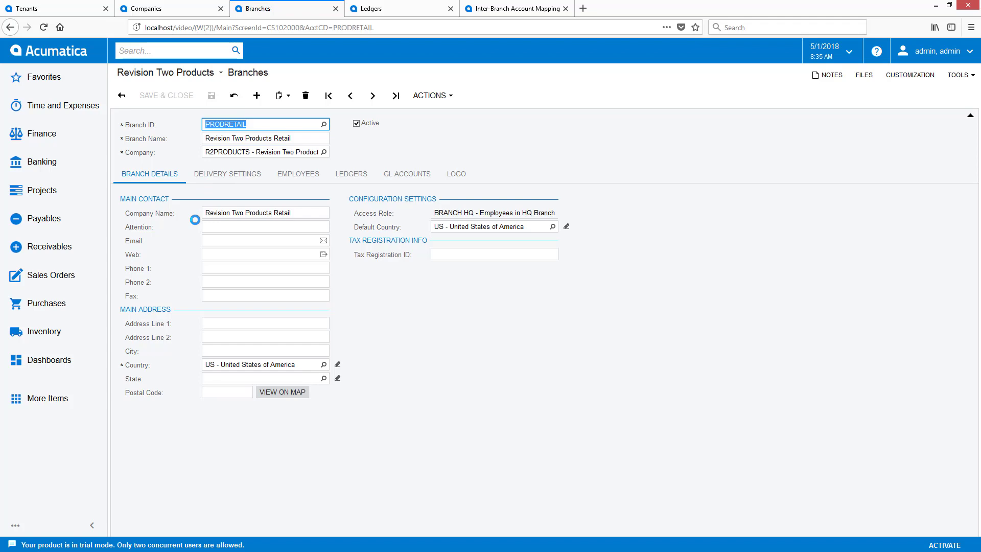
Review the new branch's delivery, employee and ledger tabs, then return to the Branches list.
click(227, 173)
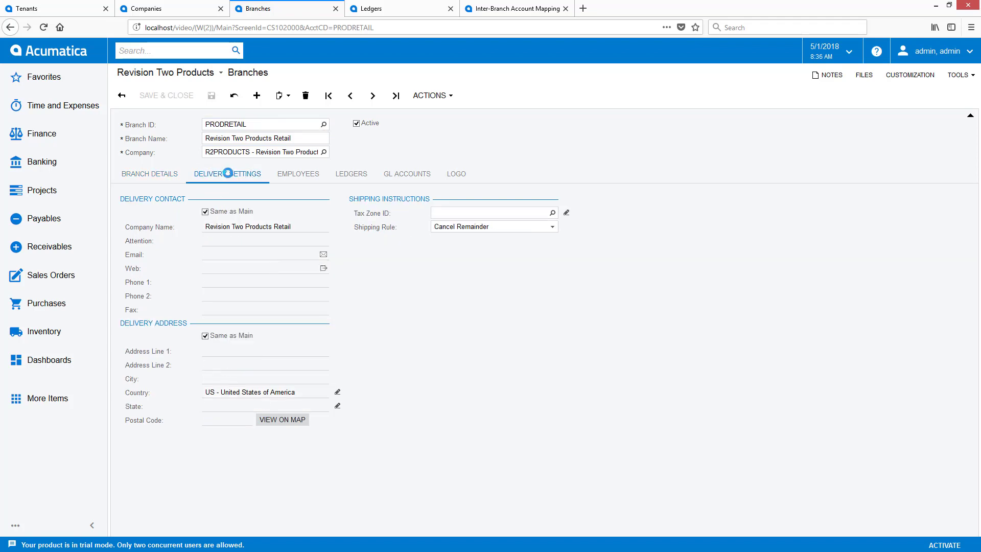
click(293, 174)
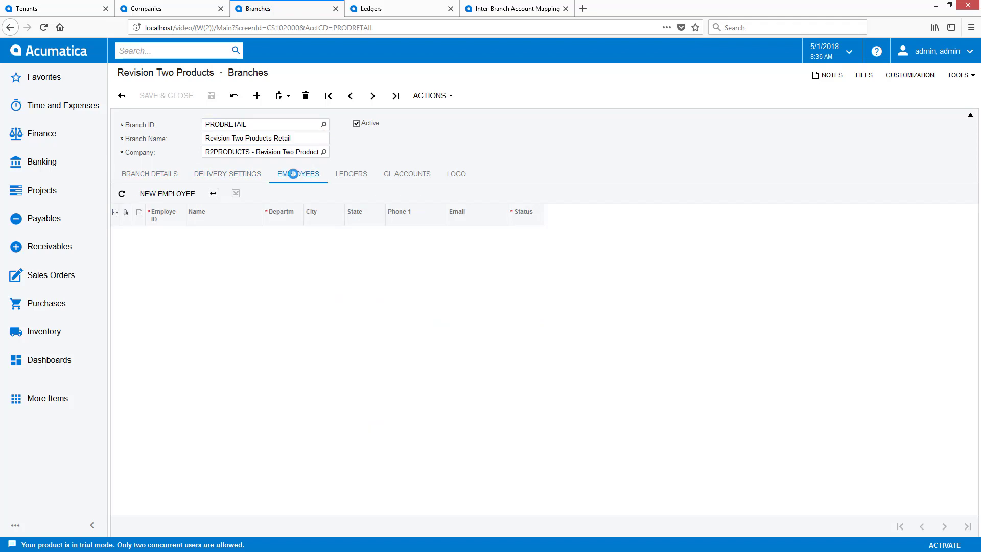
click(350, 174)
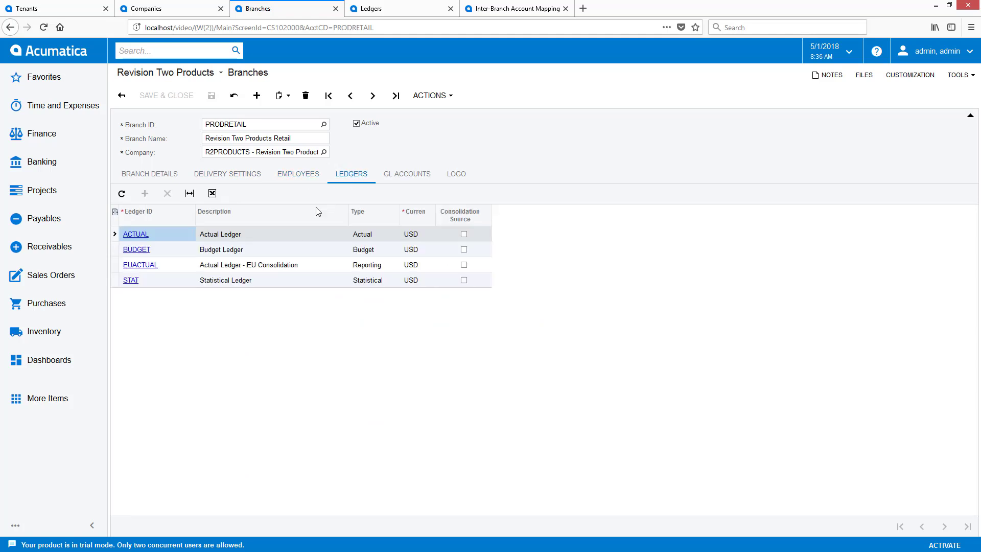
click(164, 175)
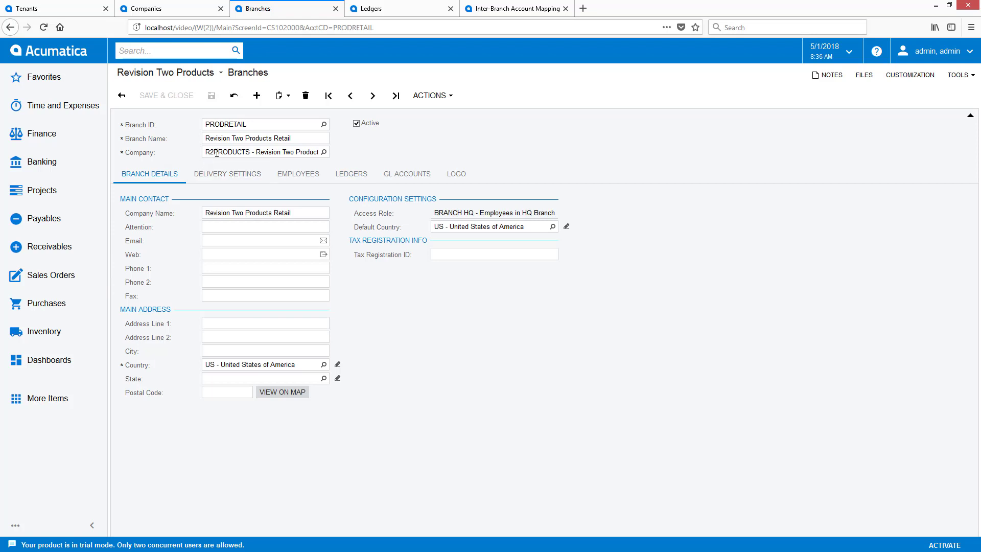
click(123, 96)
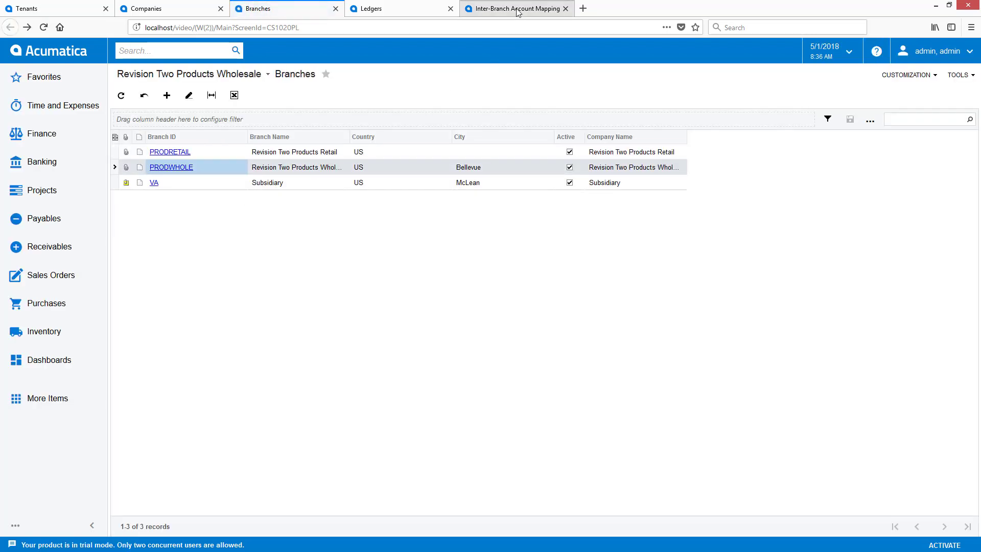
click(516, 10)
Add a PRODRETAIL destination-branch mapping row for PRODWHOLE and return to the Companies list.
click(146, 99)
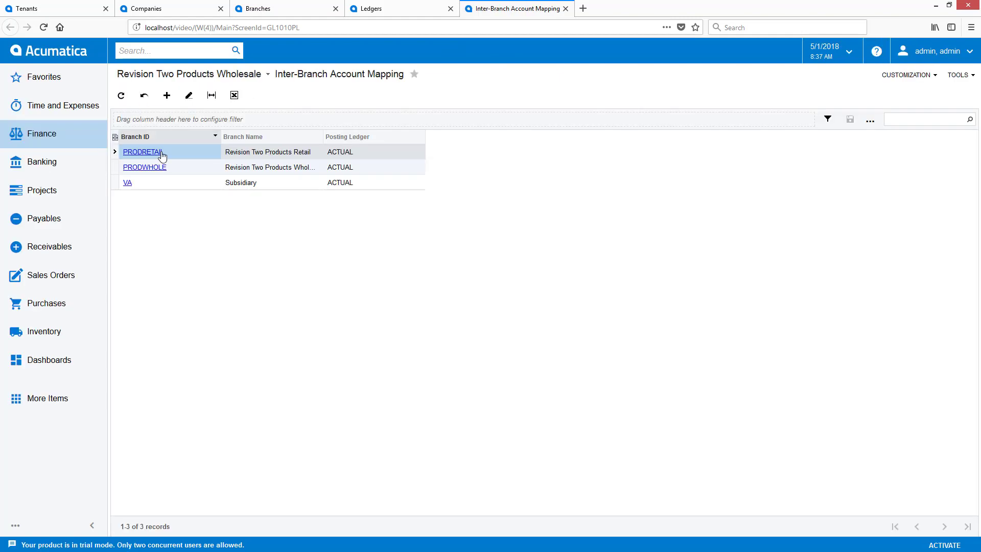
click(127, 183)
click(164, 233)
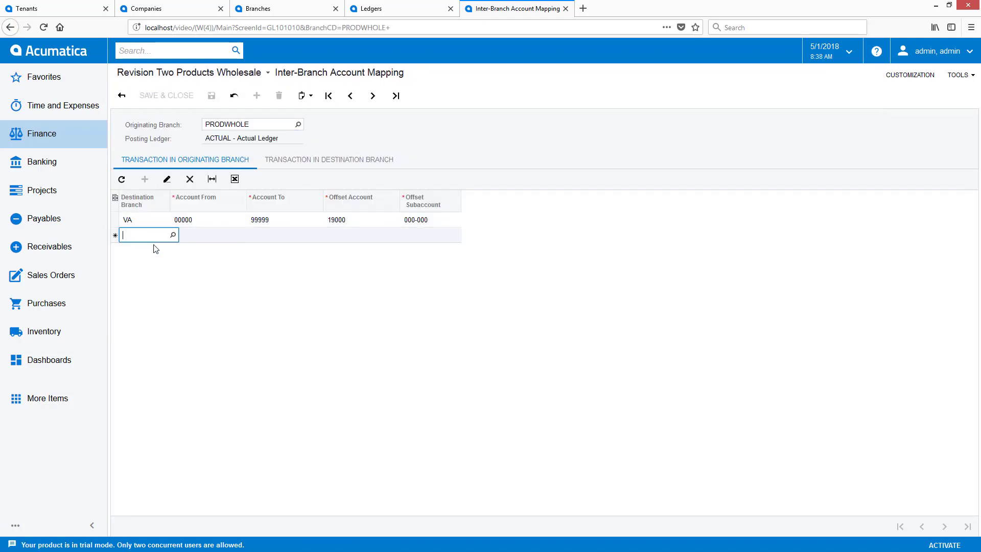
text(o)
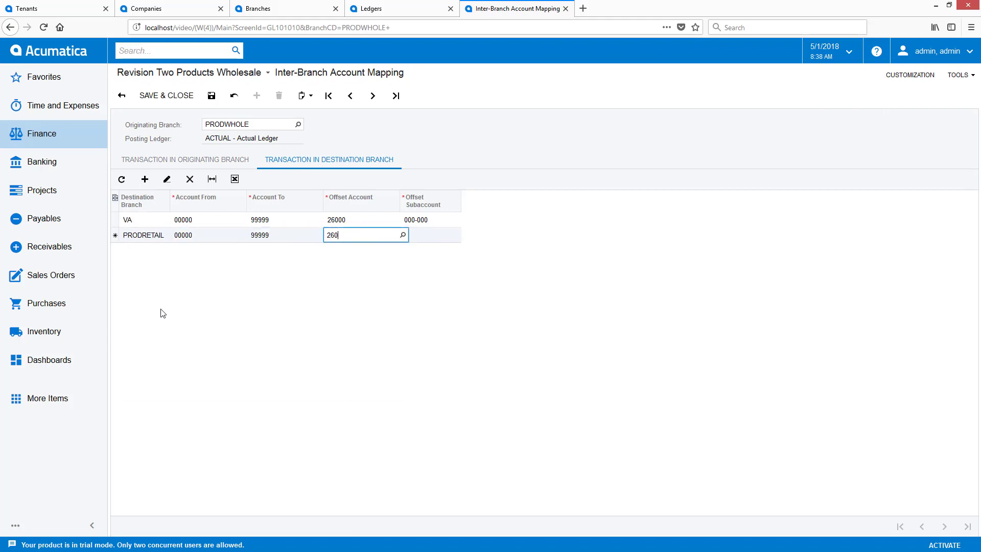
click(122, 96)
click(155, 9)
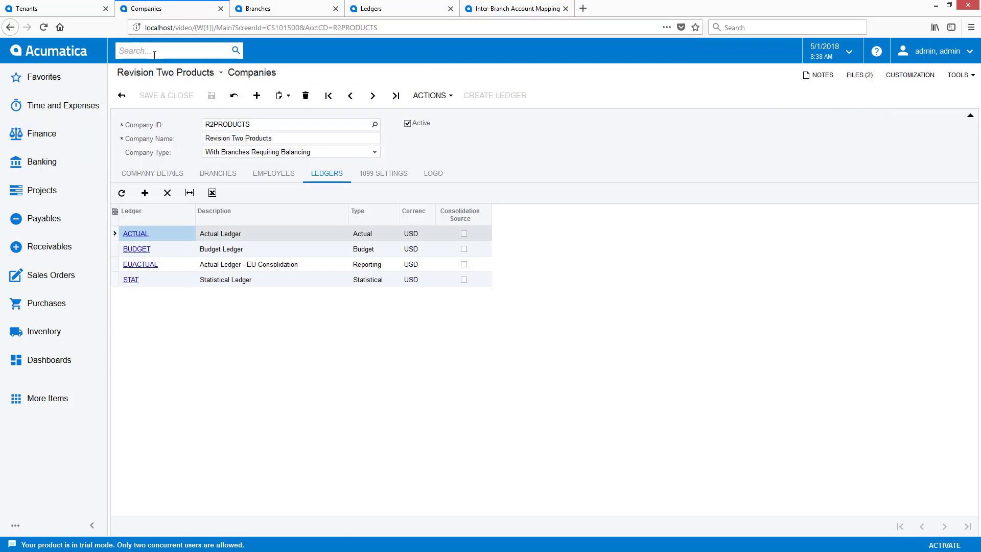
click(122, 96)
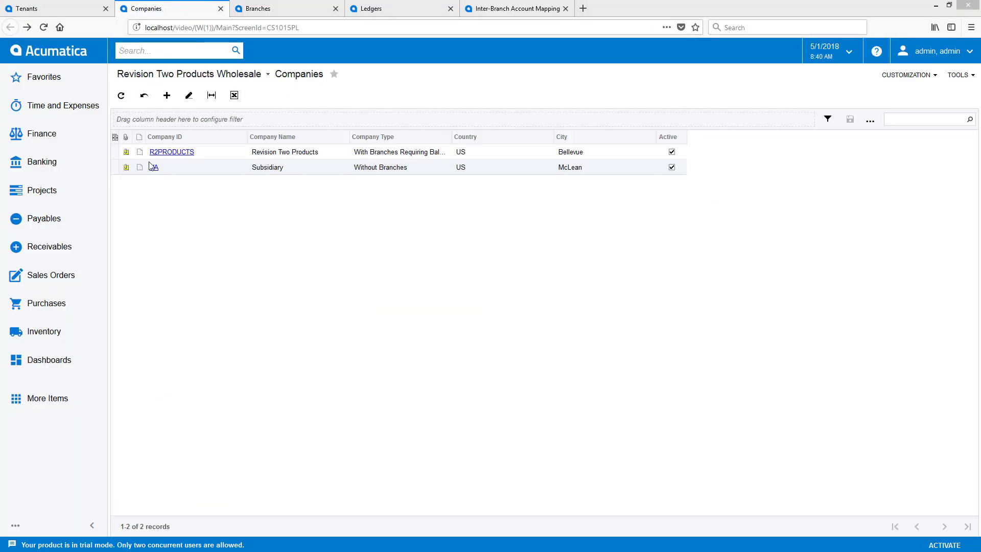
click(154, 168)
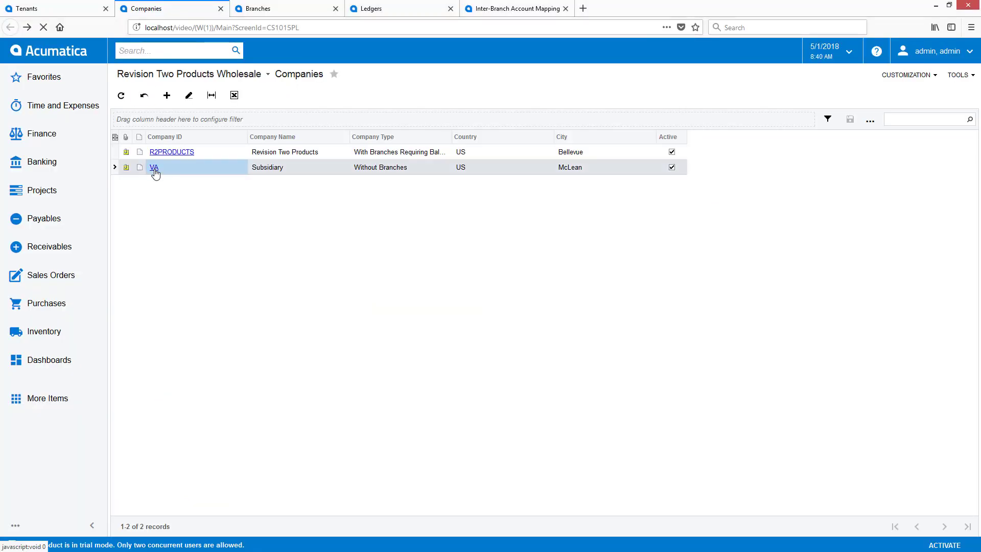
Change the VA company ID to R2SERVICES.
click(425, 96)
click(431, 114)
text(R2SERVICES)
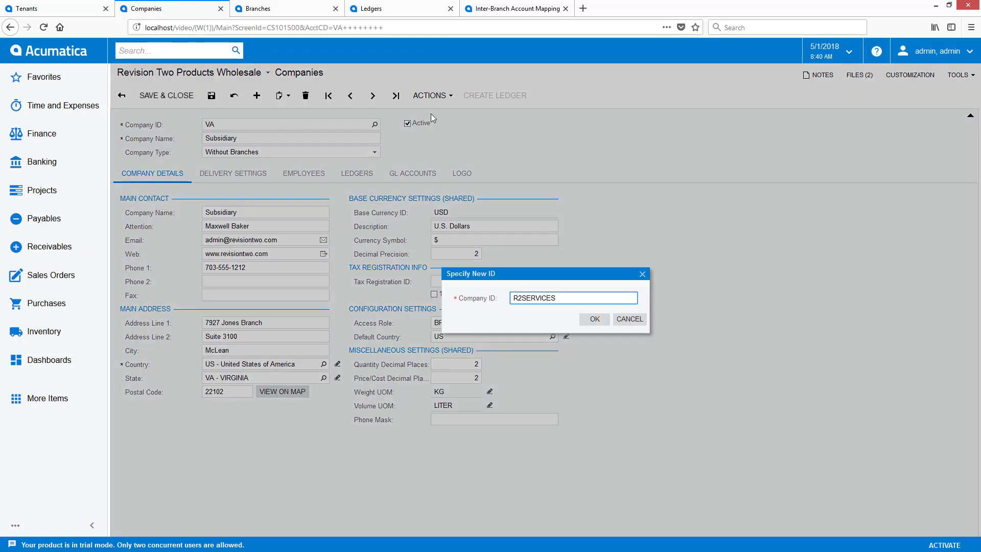
click(594, 319)
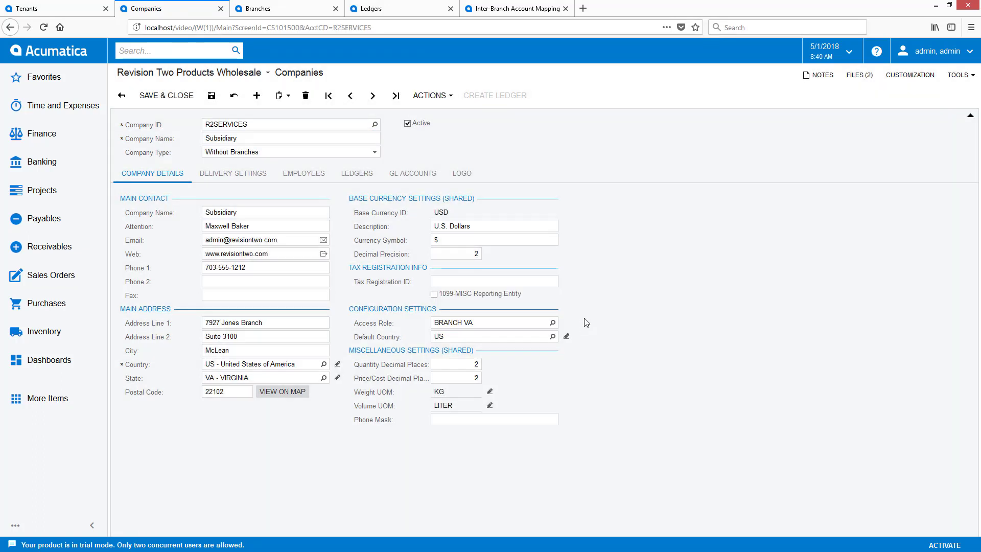
Rename the company to Revision Two Services, type With Branches Not Requiring Balancing, and save.
triple_click(257, 138)
text(Revision Two Services)
key(Tab)
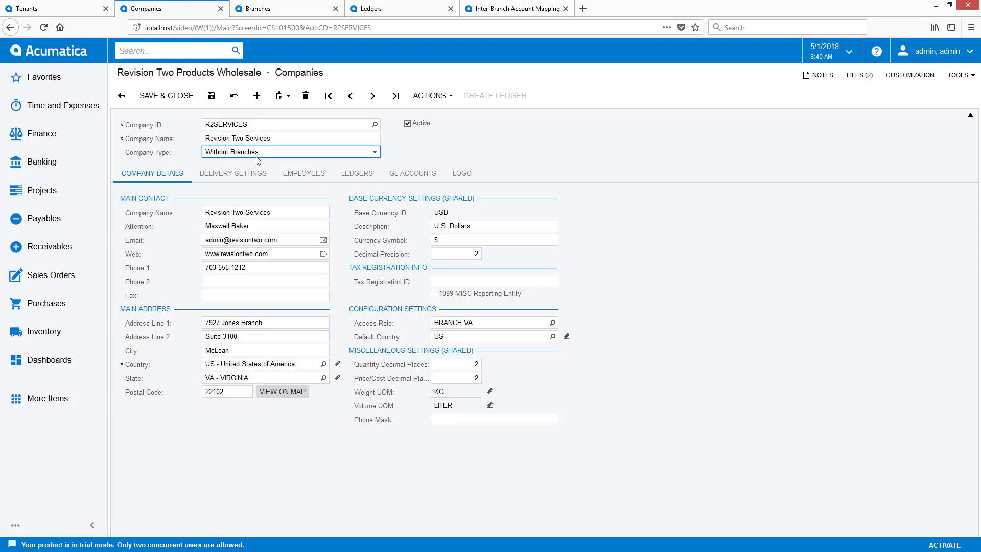
click(257, 156)
click(256, 176)
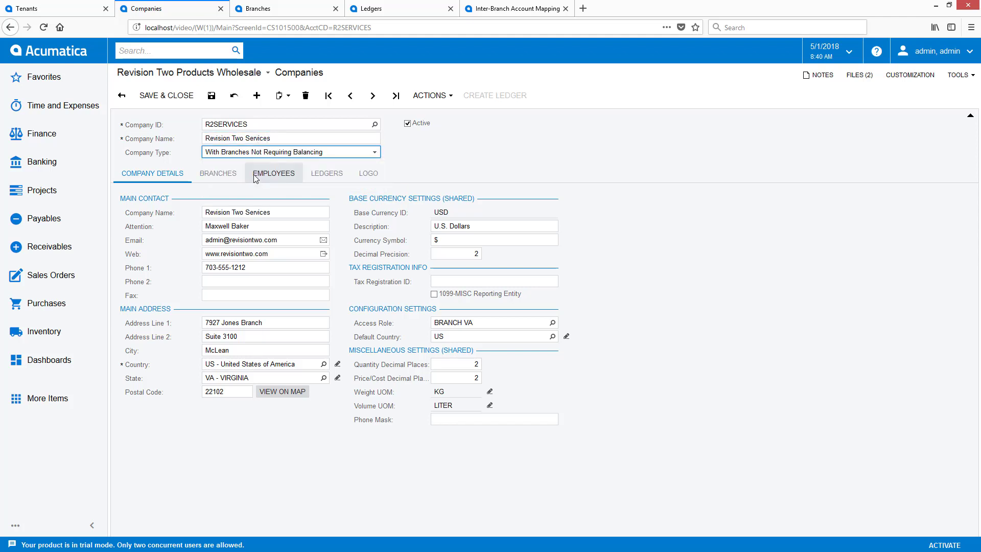
click(211, 96)
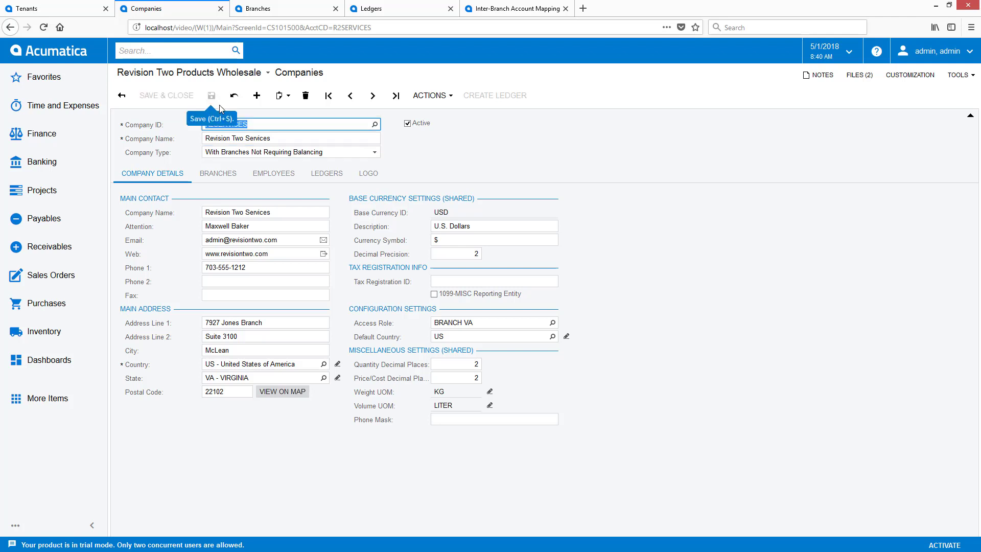
Check the company's ledgers, then go back to the Companies and Branches lists.
click(325, 176)
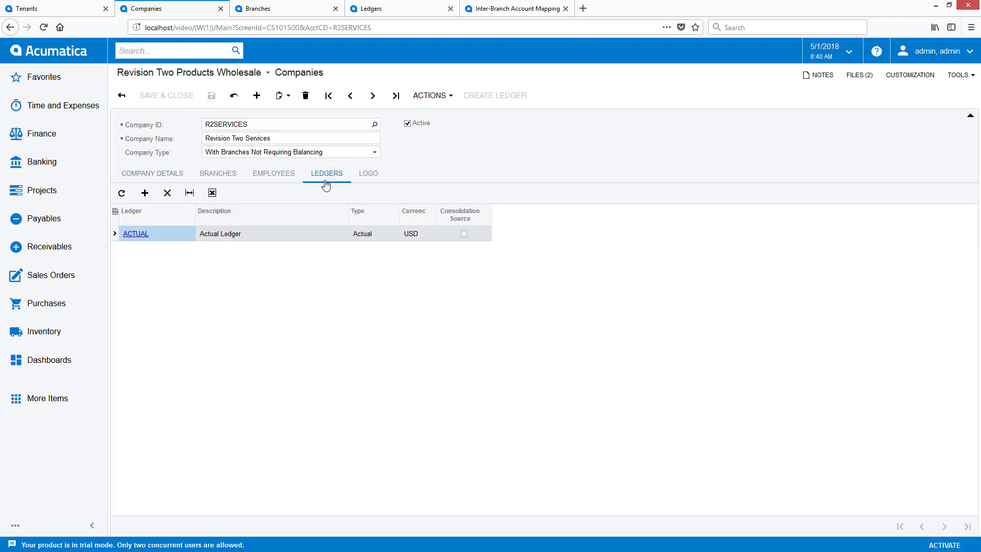
click(123, 97)
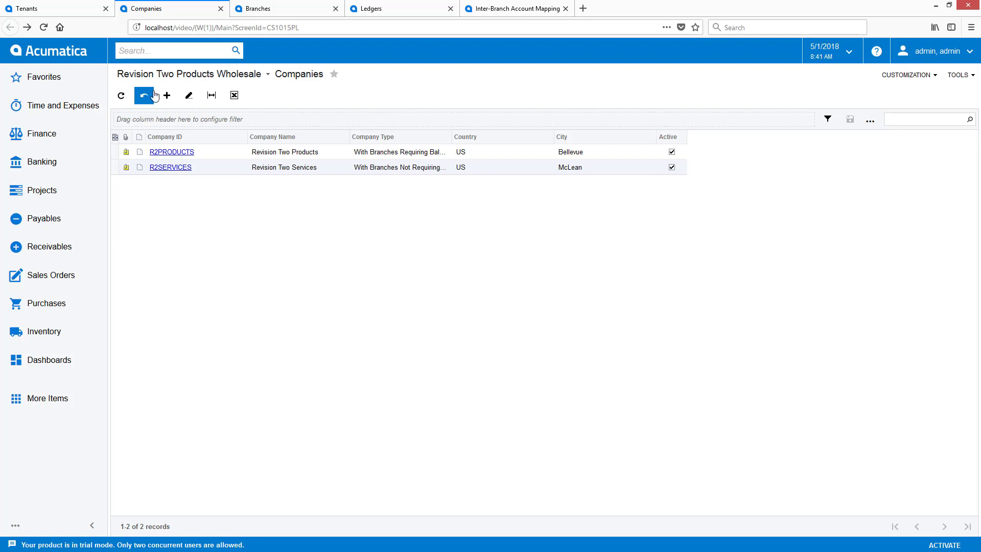
click(258, 9)
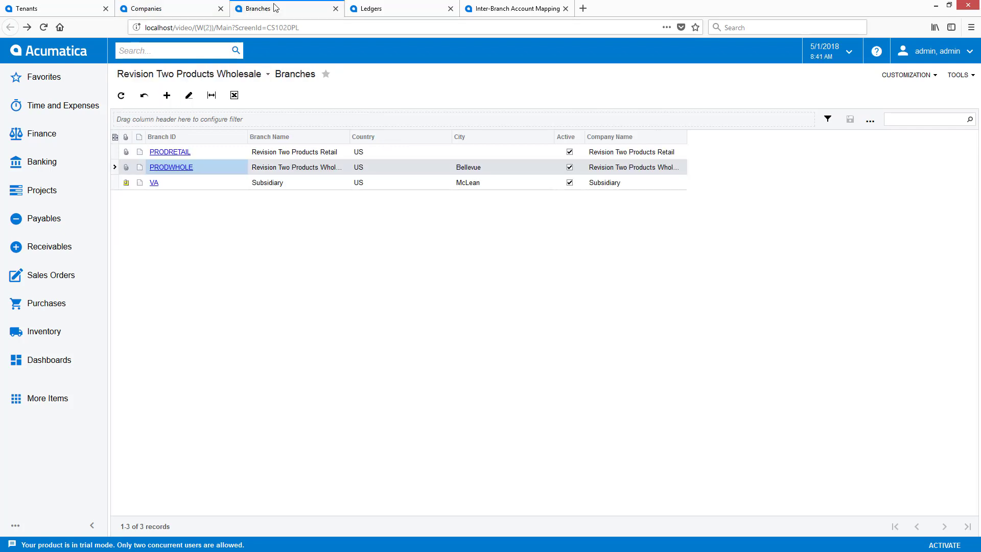
Change branch MAIN's ID to SERVICEAST and save the new SERVICWEST branch.
click(143, 96)
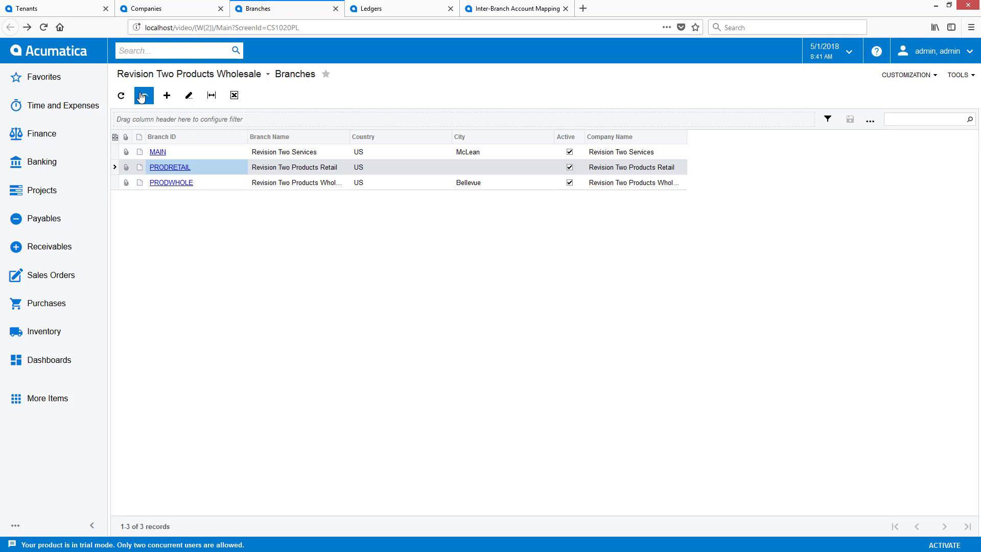
click(158, 152)
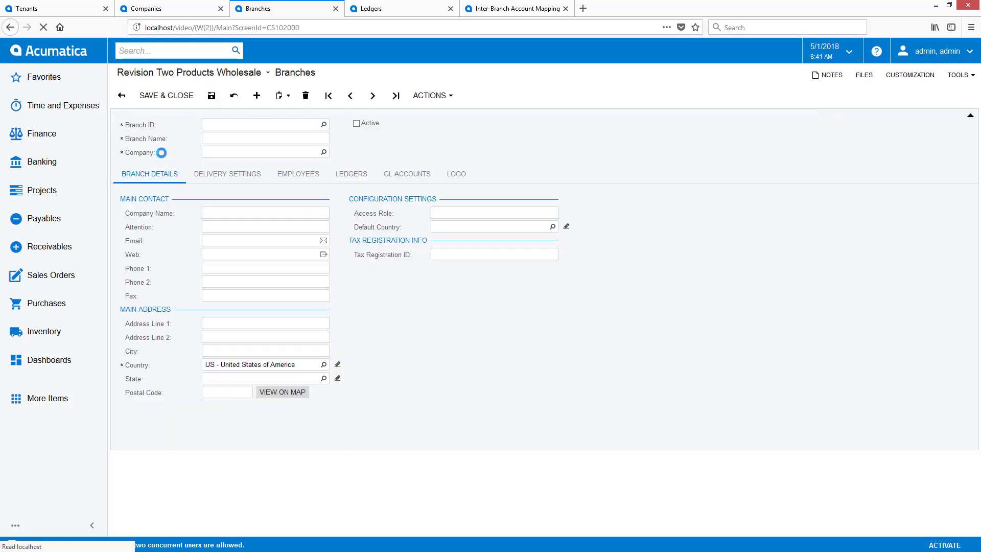
click(433, 95)
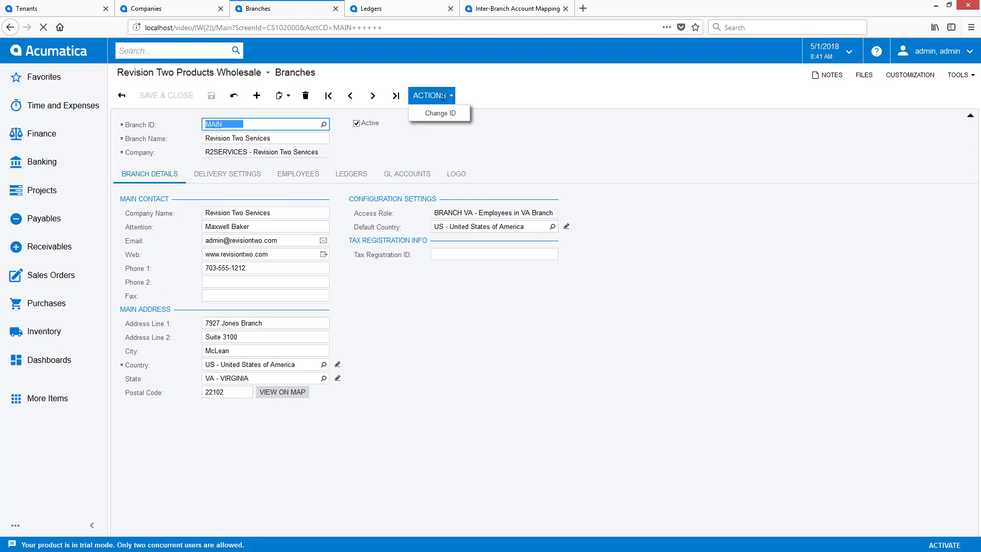
click(438, 110)
text(SERVICEAST)
click(593, 320)
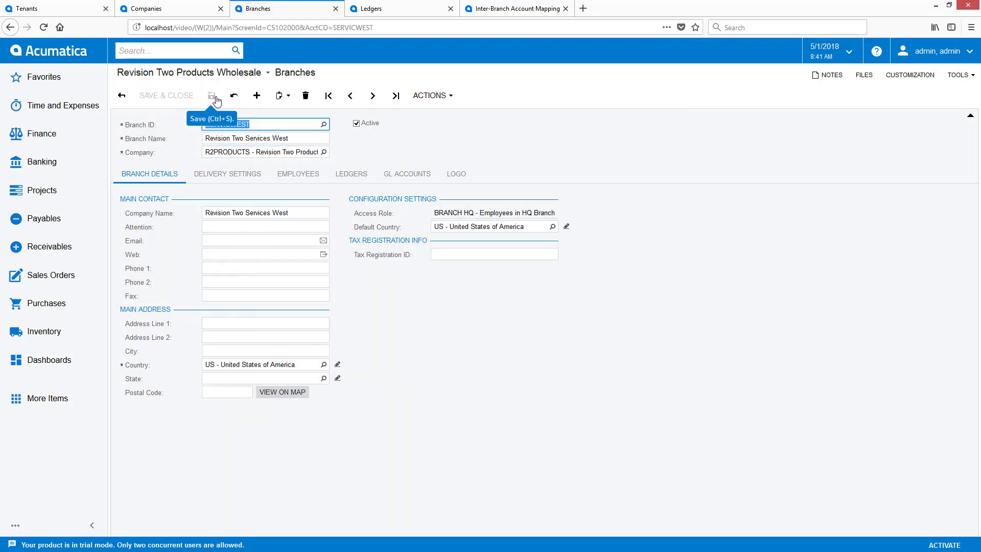
click(211, 95)
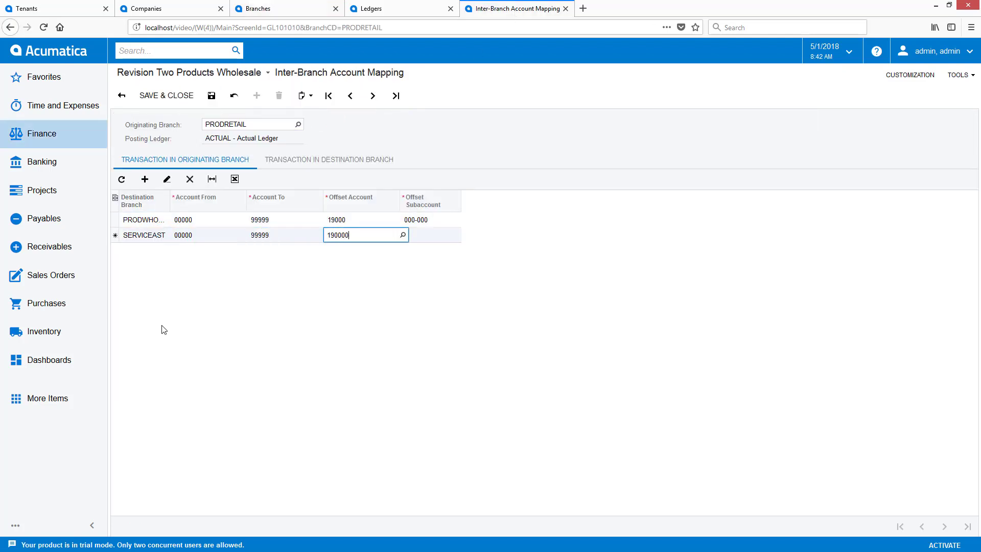
Add inter-branch mapping rows for SERVICEAST and SERVICWEST with offset account 19000.
click(174, 236)
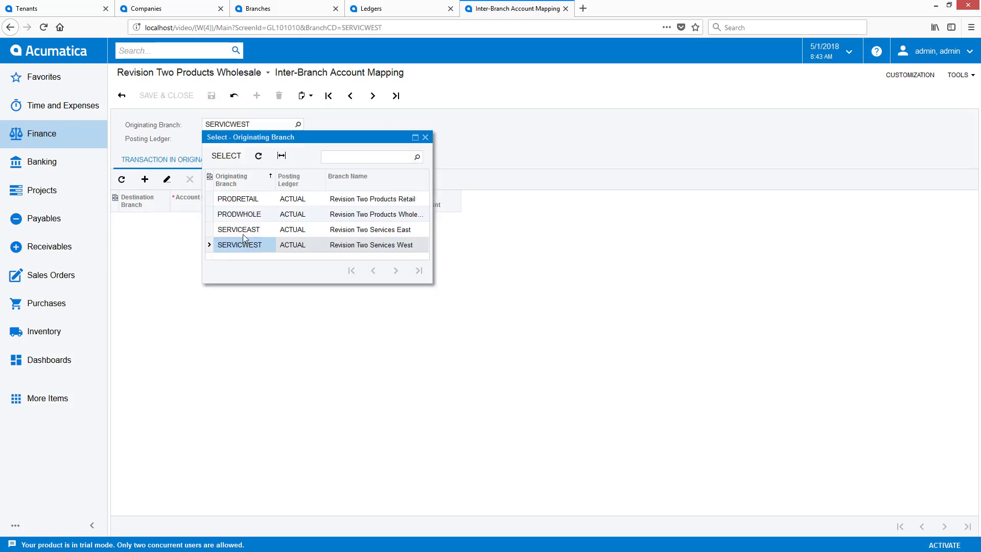
double_click(244, 244)
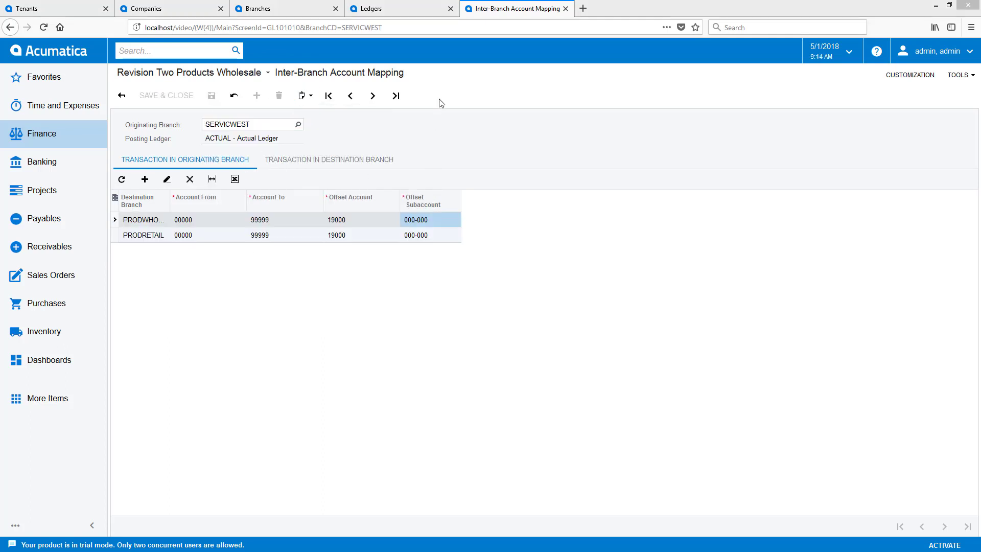
click(167, 9)
Move branch SERVICWEST from R2PRODUCTS to company R2SERVICES and refresh the company.
click(171, 152)
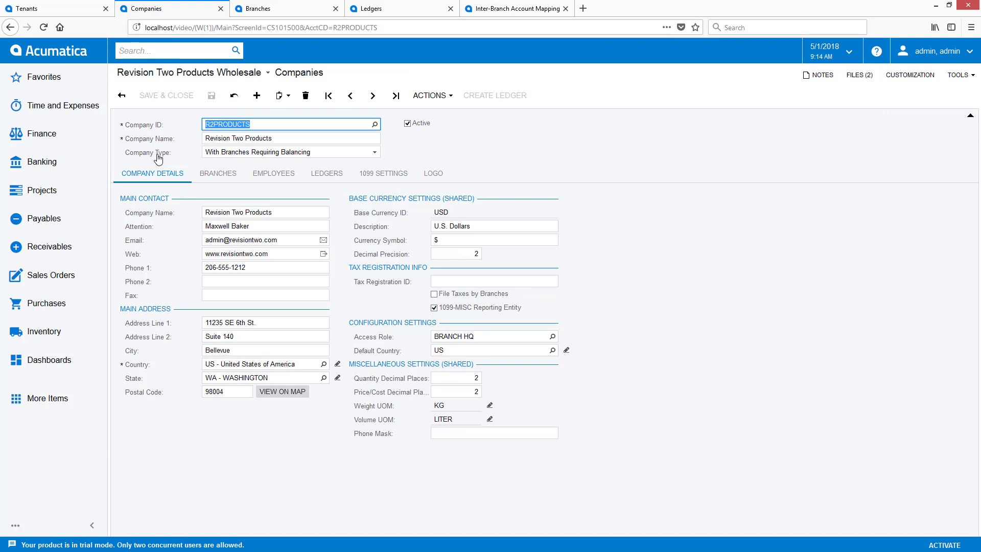
click(218, 174)
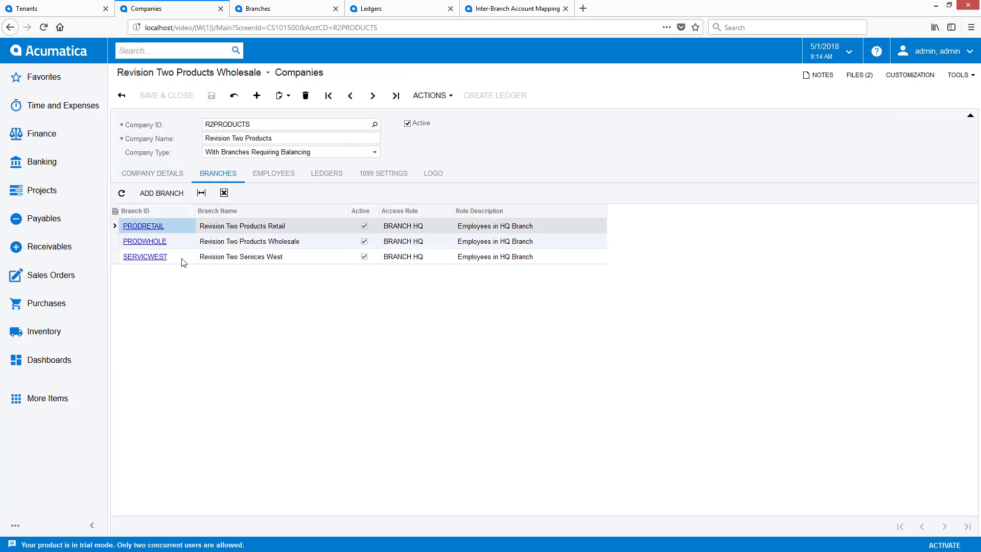
click(153, 259)
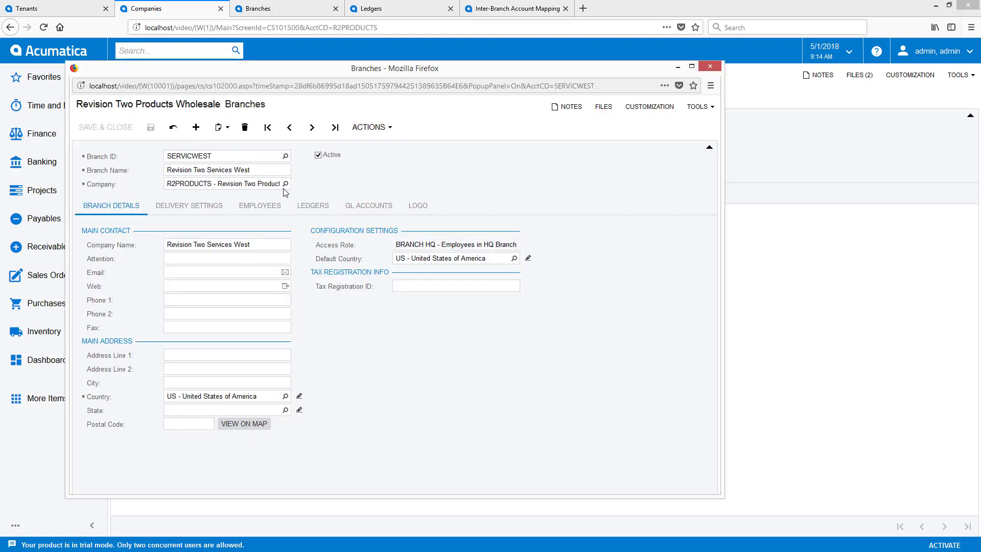
click(285, 184)
double_click(224, 267)
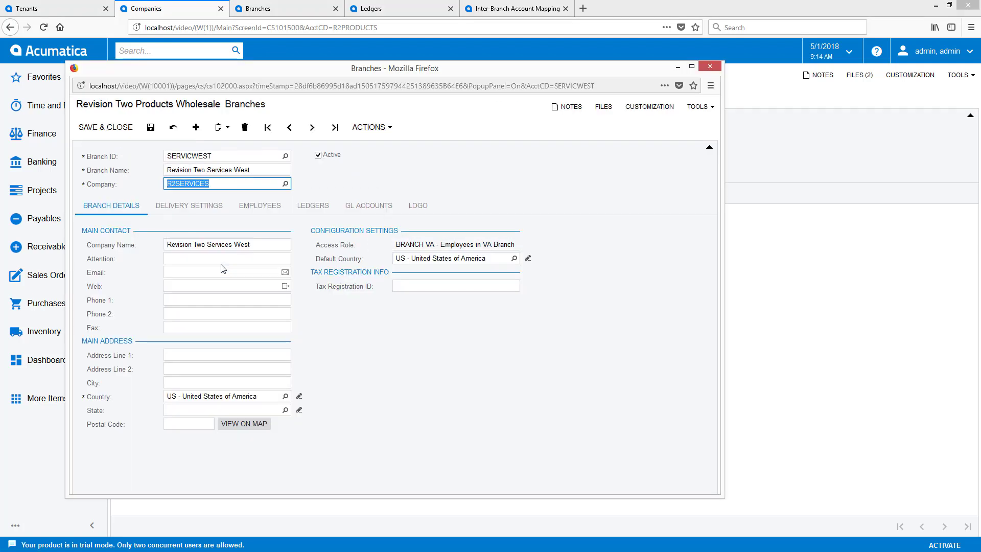
click(115, 134)
click(234, 95)
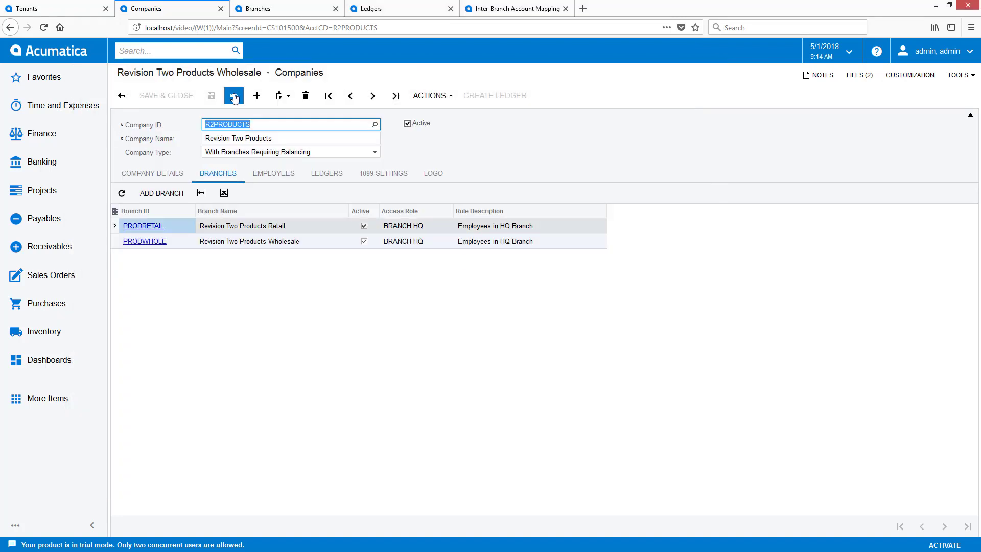
click(122, 98)
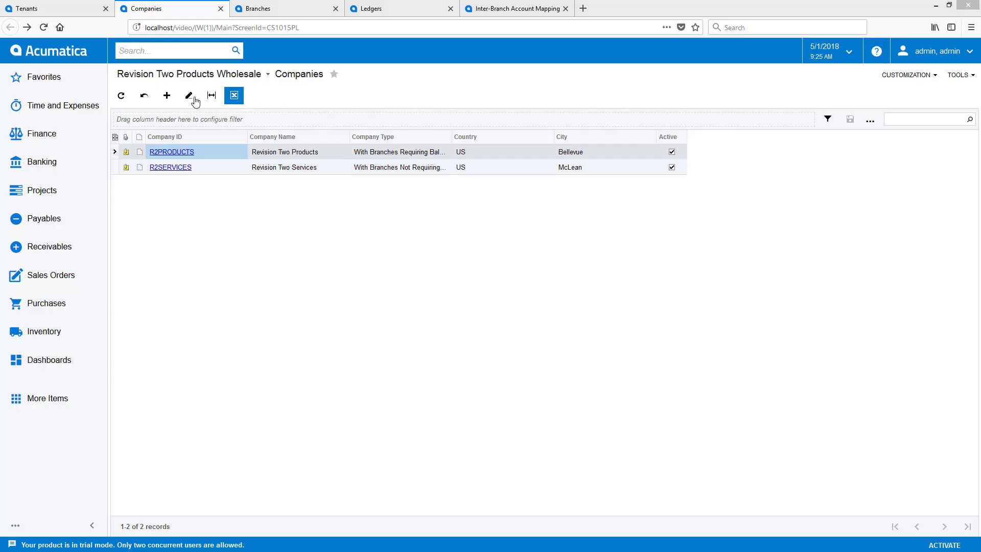
Create and save company R2CAPITAL named Revision Two Capital.
click(173, 102)
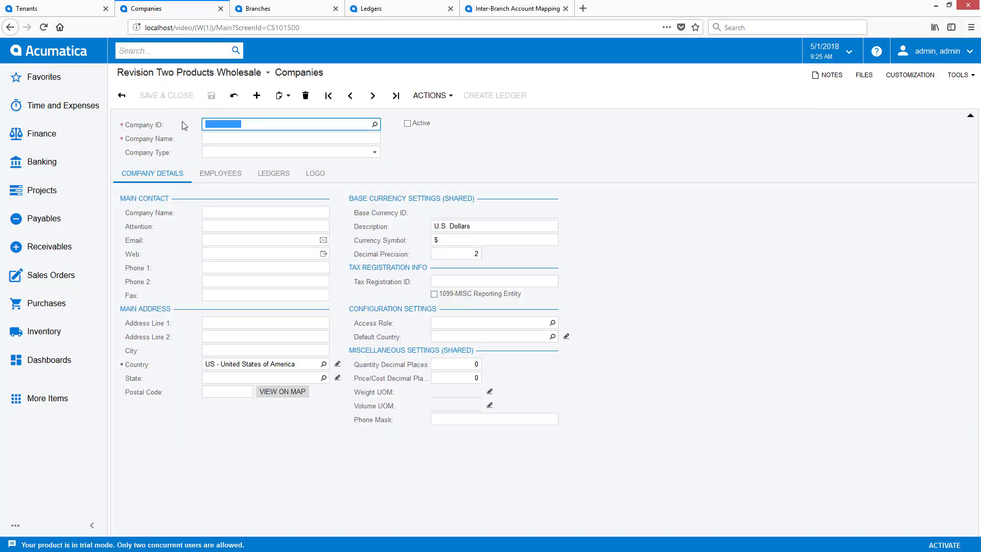
text(R2CAPITAL)
key(Tab)
text(Revision Two Capital)
key(Tab)
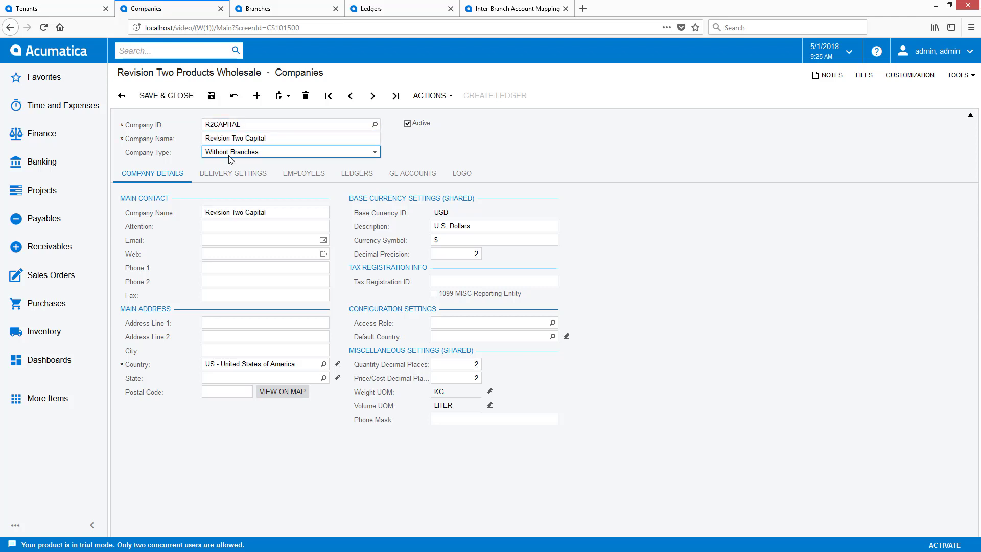
click(211, 95)
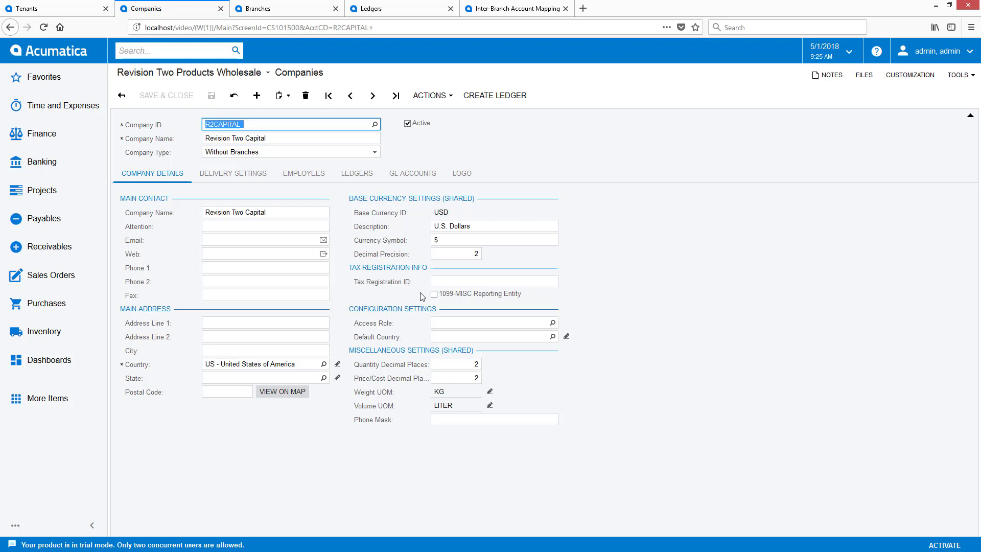
Search the system for 'roles' to find the User Roles screen.
click(453, 322)
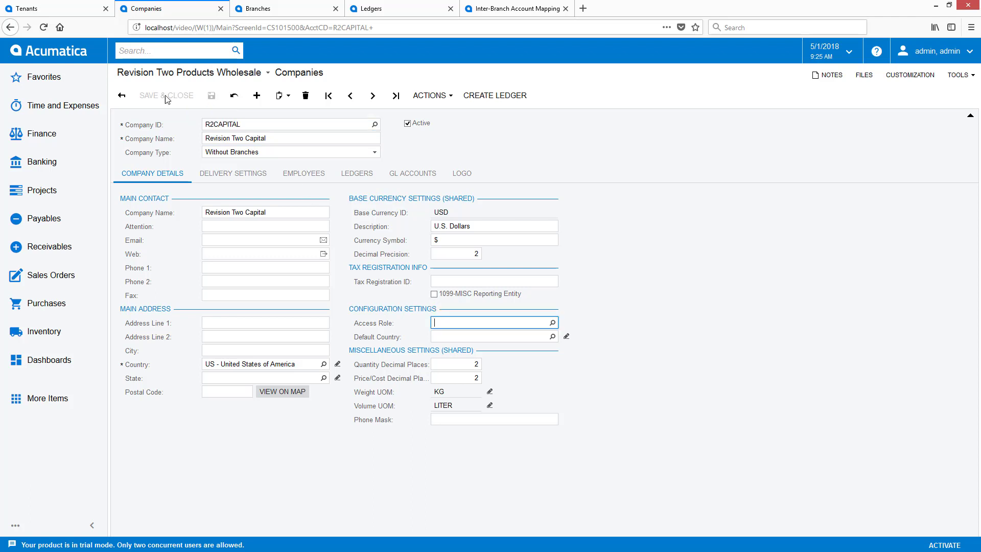
click(136, 50)
text(roles)
key(Return)
In a new tab, create role BRANCH NEW (New Branch Role) with the administrator user as member.
right_click(164, 159)
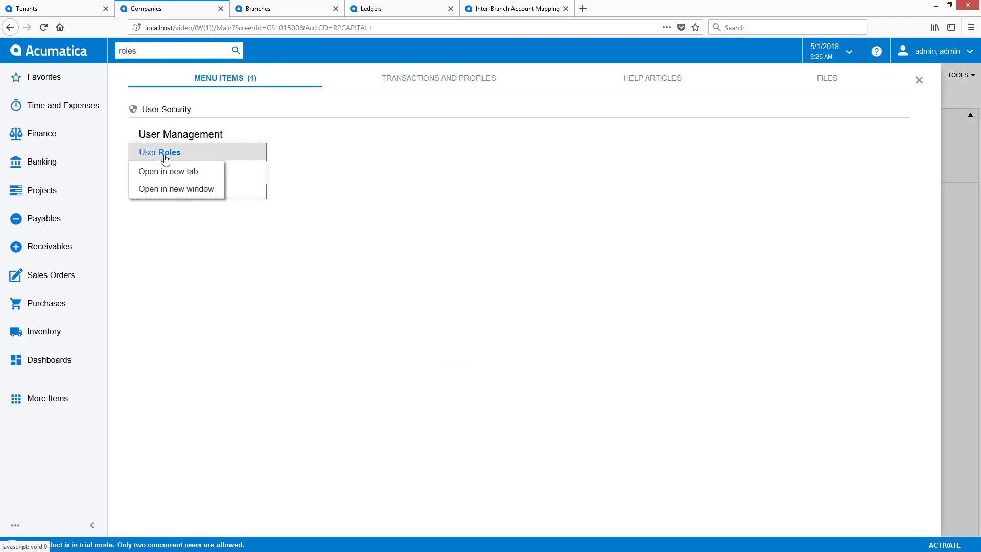
click(184, 171)
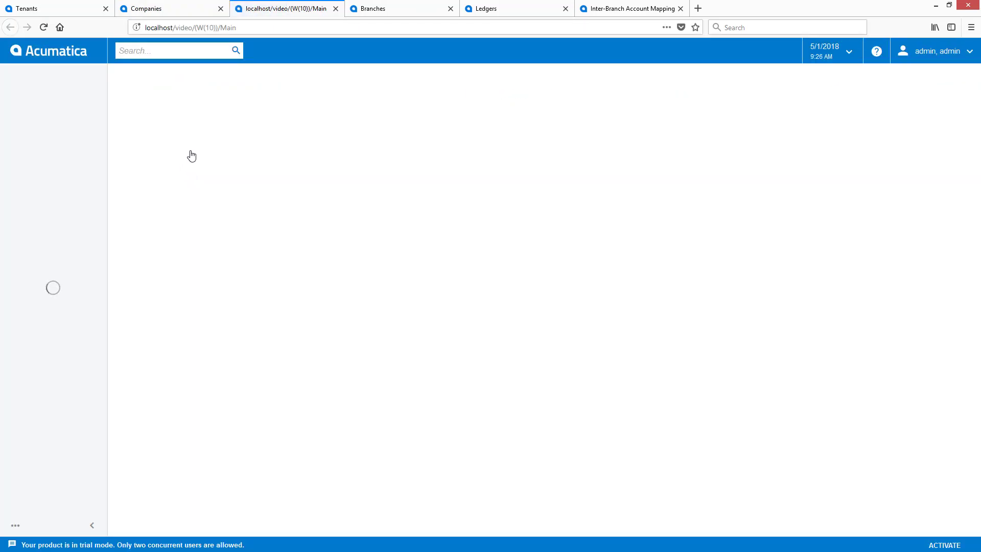
text(BRANCH)
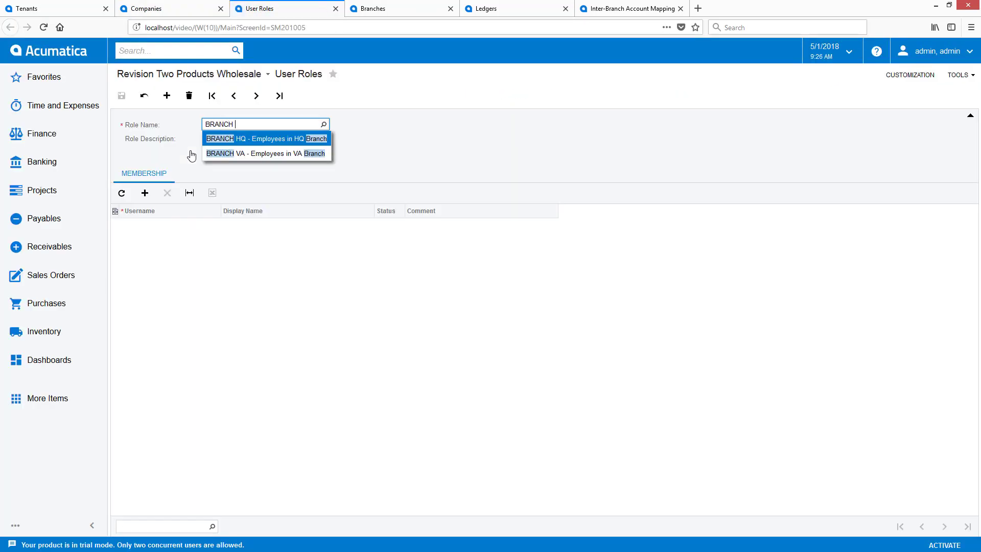
text( NEW)
key(Tab)
text(New Branch Role)
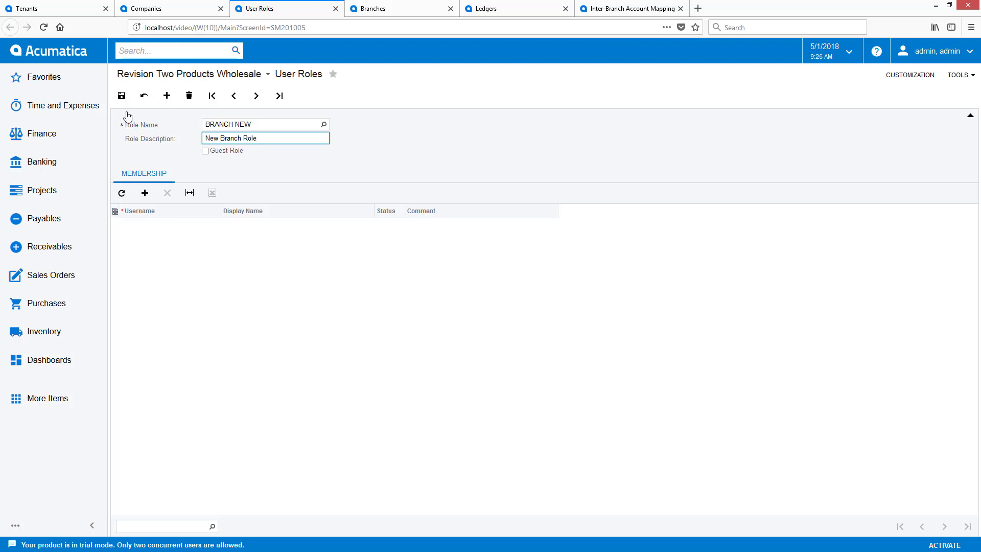
click(145, 194)
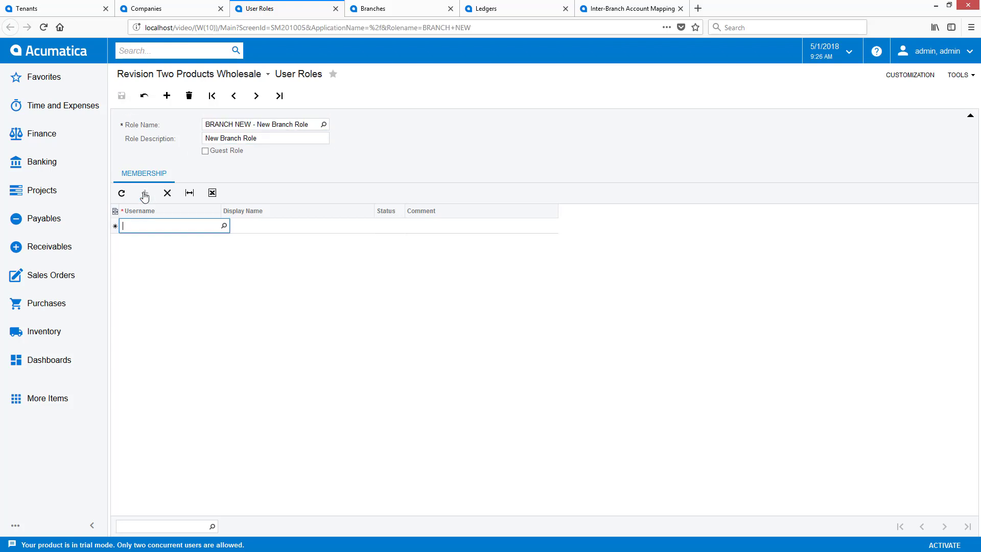
click(223, 227)
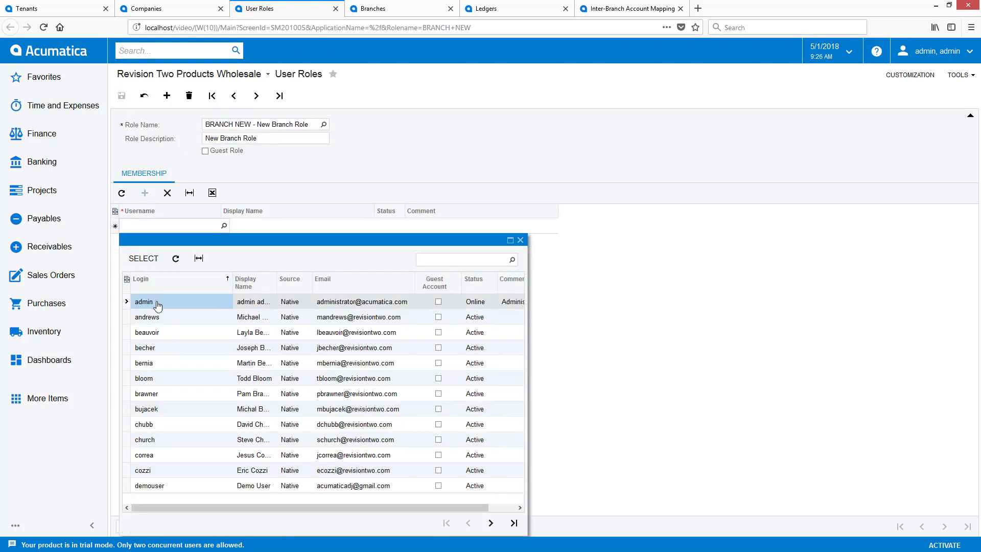
double_click(157, 304)
click(121, 96)
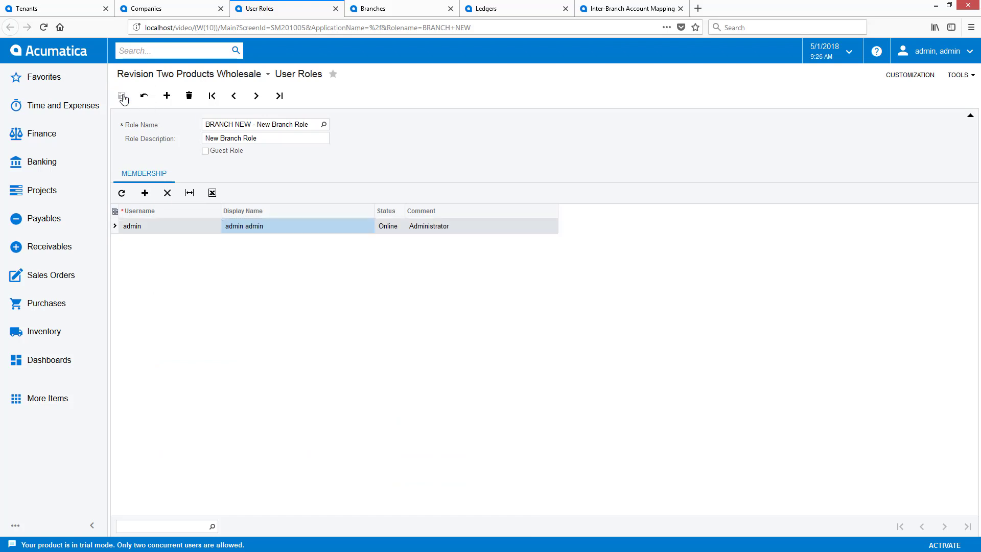
Assign BRANCH NEW as R2CAPITAL's access role and save the company.
click(161, 11)
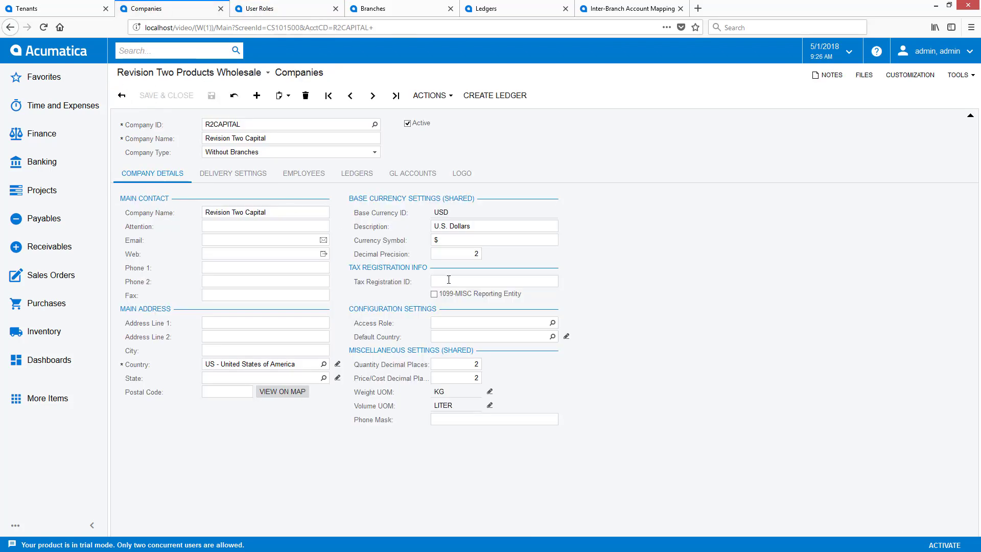
click(553, 324)
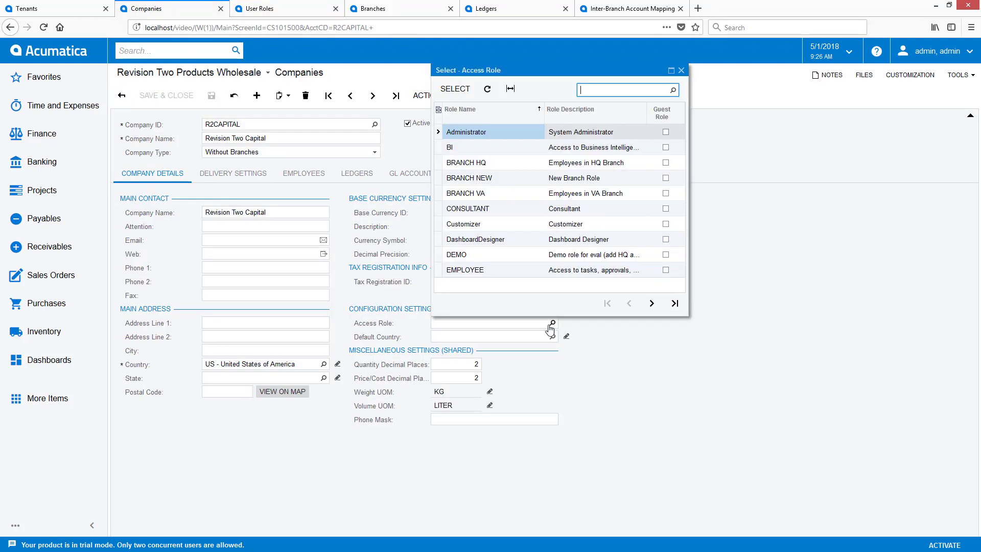
double_click(478, 182)
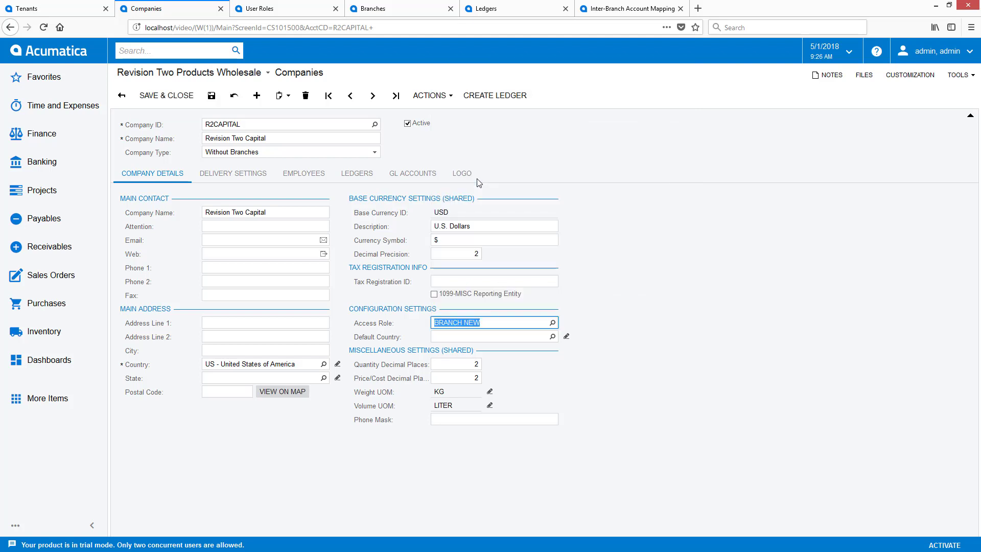
click(158, 98)
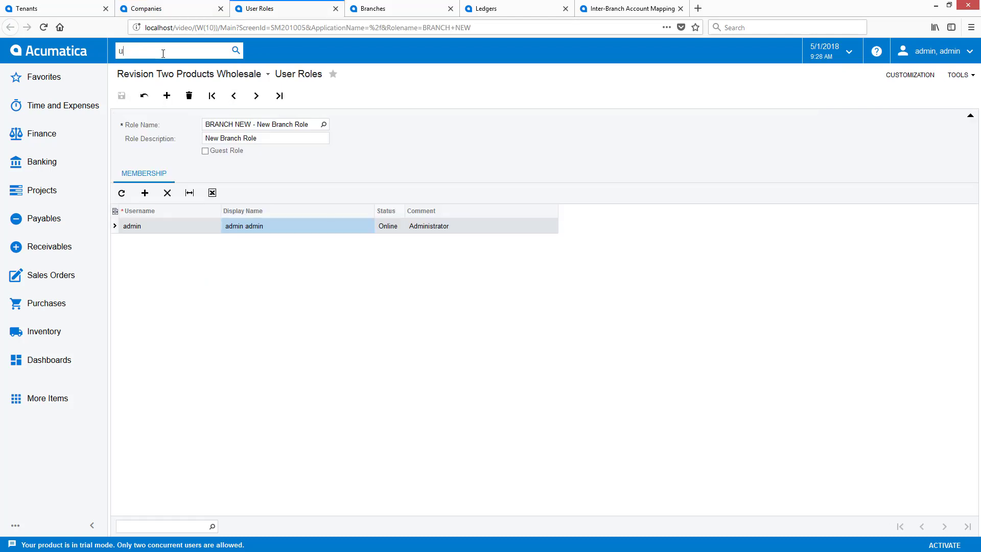
click(163, 51)
Create and save a unit set COMPANIES described as 'Companies Unit Set'.
text(unit)
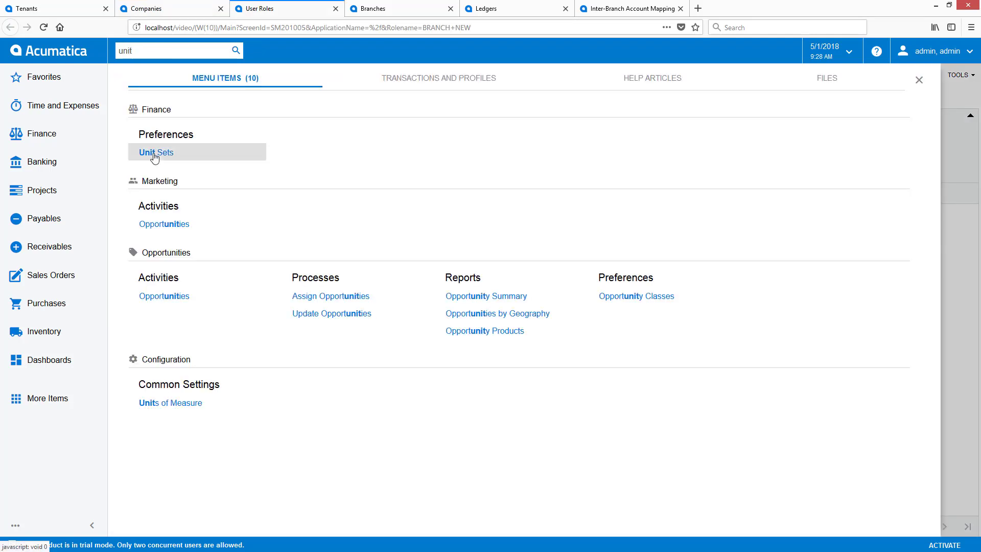
click(155, 153)
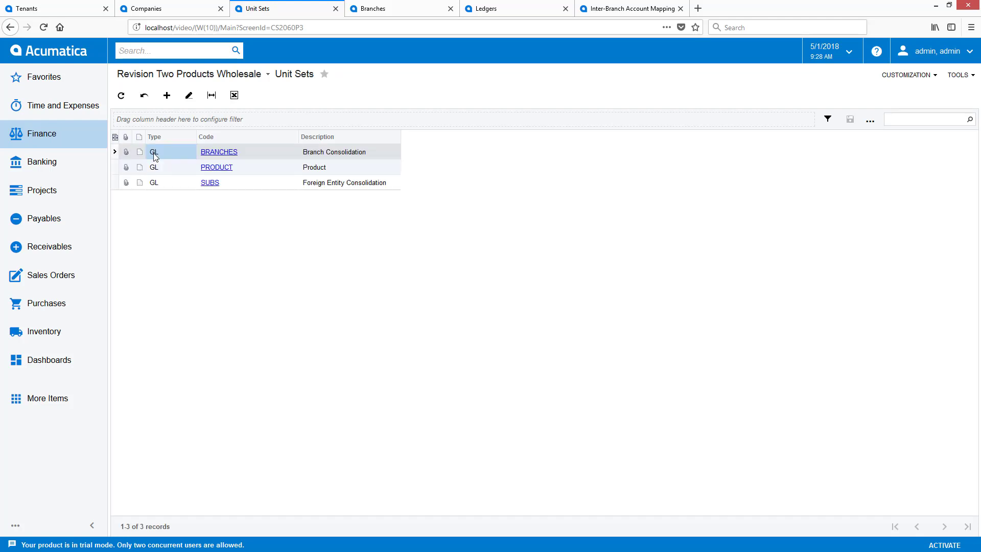
click(167, 96)
click(184, 126)
text(COMPANIES)
key(Tab)
text(Companies Unit Set)
click(211, 95)
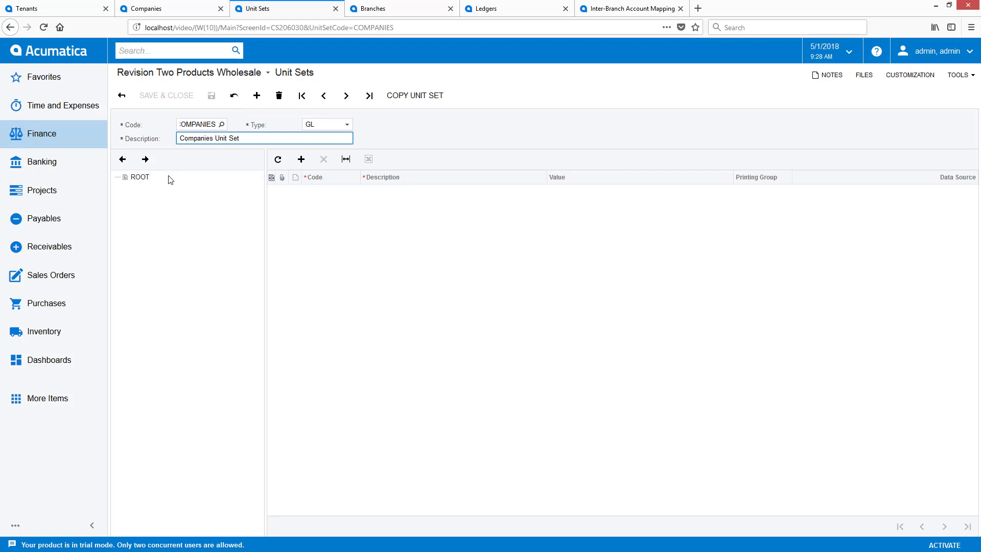
Add unit R2PRODUCTS, 'Revision Two Products', with company R2PRODUCTS as its data source.
click(301, 159)
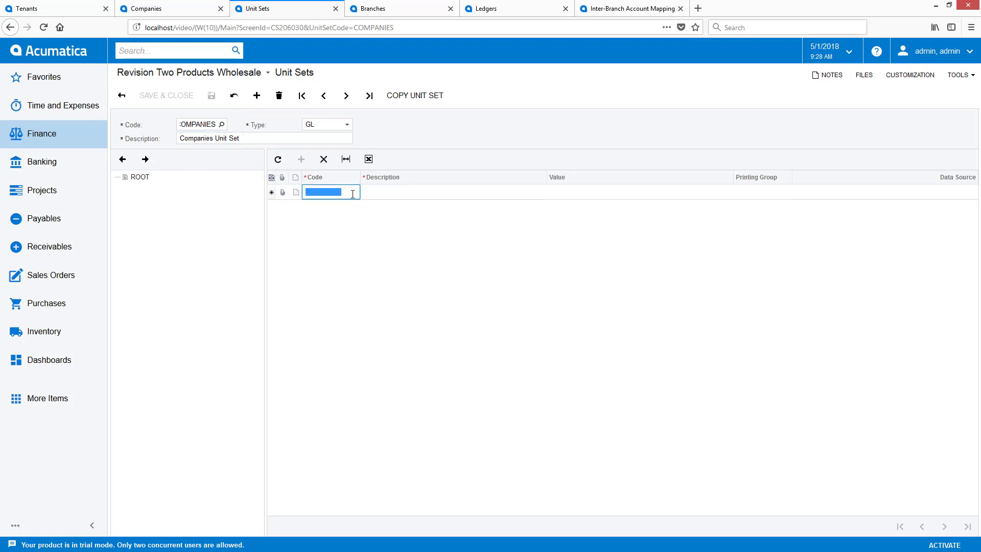
text(R2PRODUCTS)
key(Tab)
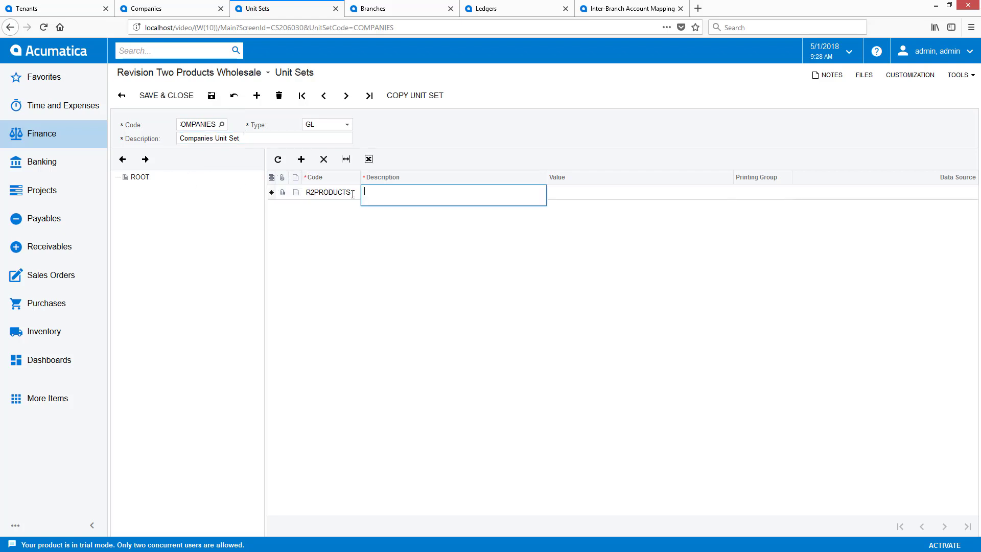
text(Revision Two Products)
key(Tab)
key(Tab)
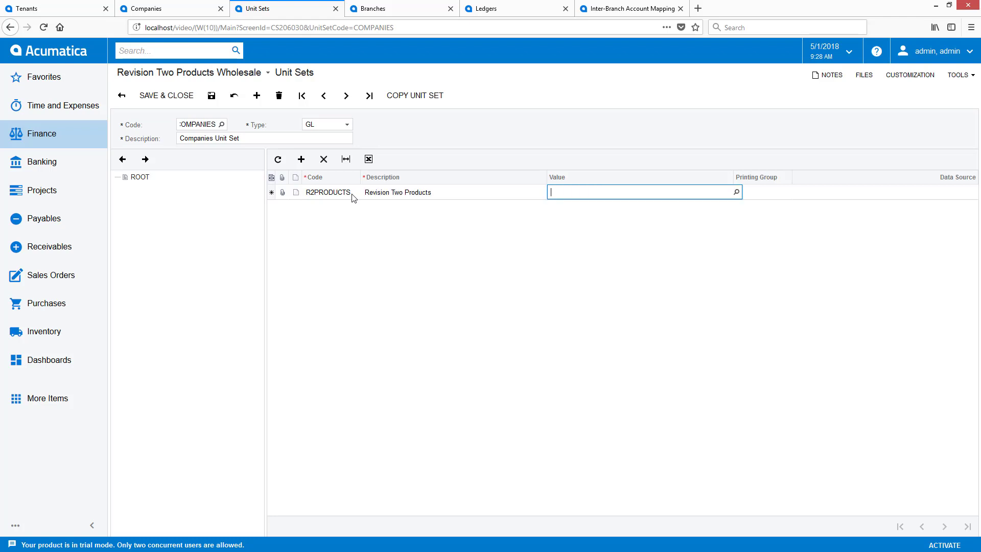
key(Tab)
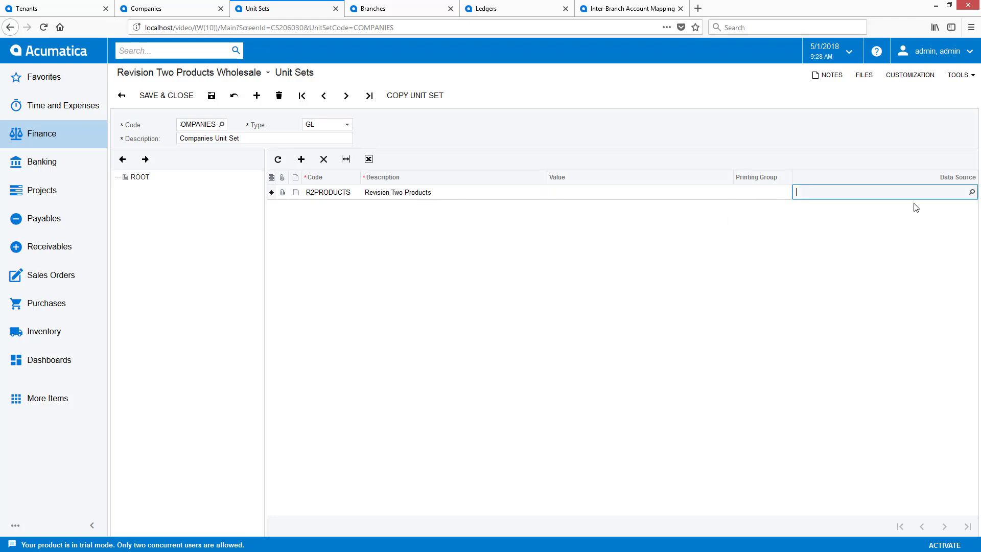
click(972, 193)
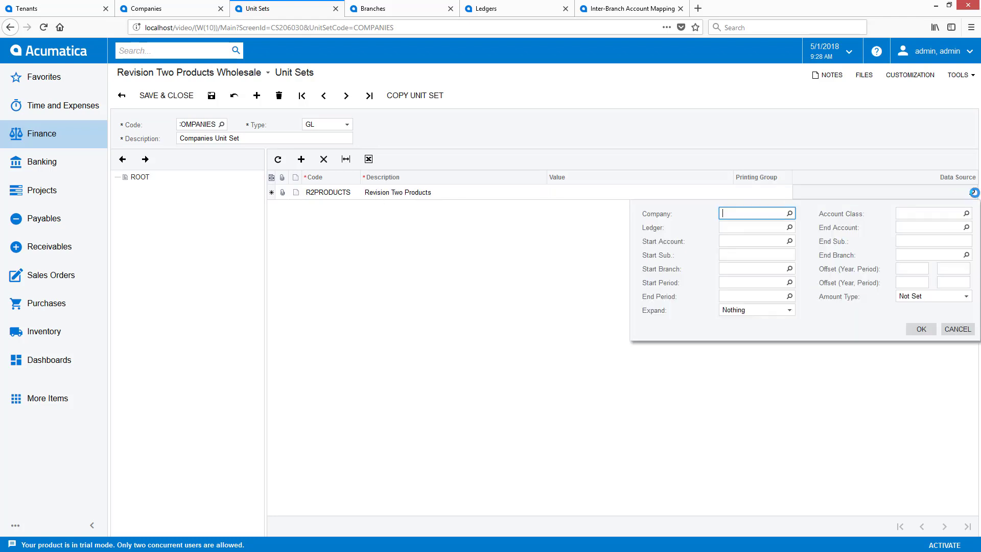
click(788, 212)
double_click(759, 296)
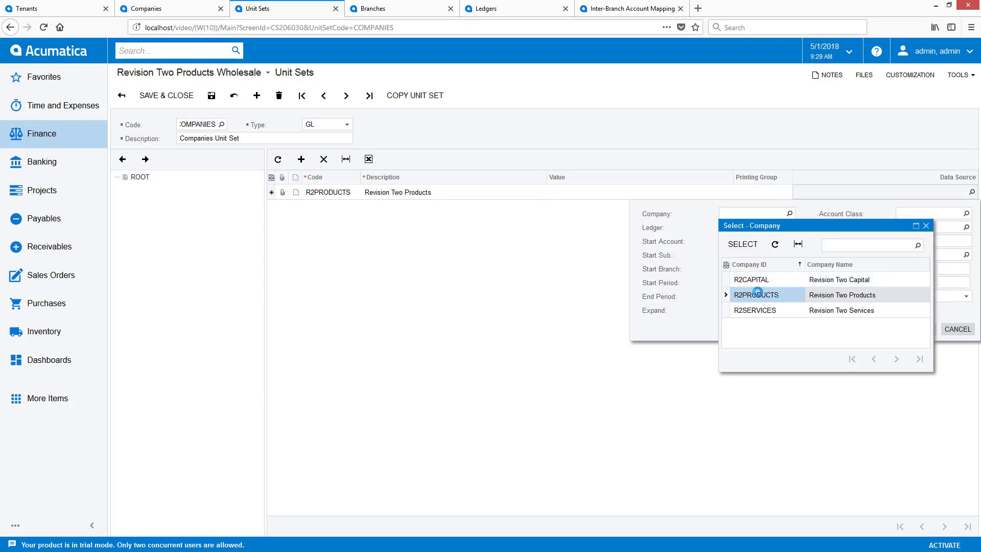
click(921, 330)
Add unit R2SERVICES, 'Revision Two Services', with company R2SERVICES as its data source.
key(Tab)
text(R2SERVICES)
key(Tab)
text(Revision Two Services)
key(Tab)
click(788, 225)
double_click(759, 309)
click(925, 344)
Add unit R2CAPITAL, 'Revision Two Capital', sourced from R2CAPITAL, and save the set.
key(Tab)
text(R2CAPITAL)
key(Tab)
text(Revision Two Capital)
key(Tab)
click(974, 223)
click(920, 357)
click(211, 95)
Under R2PRODUCTS, add branch unit PRODWHOLE, 'Revision Two Products Wholesale', with its data source.
click(162, 203)
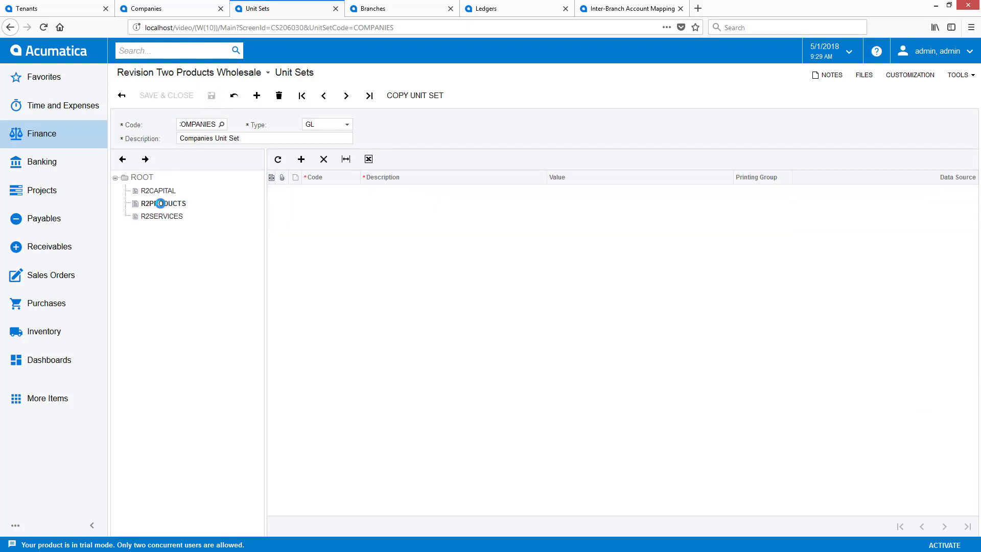
click(301, 159)
text(PRODWHOLE)
key(Tab)
text(Revision Two Products Wholesale)
key(Tab)
click(972, 192)
key(Return)
Add branch unit PRODRETAIL, 'Revision Two Products Retail', with its data source, and save.
key(Tab)
text(PRODRETAIL)
key(Tab)
text(Revision Two Products Retail)
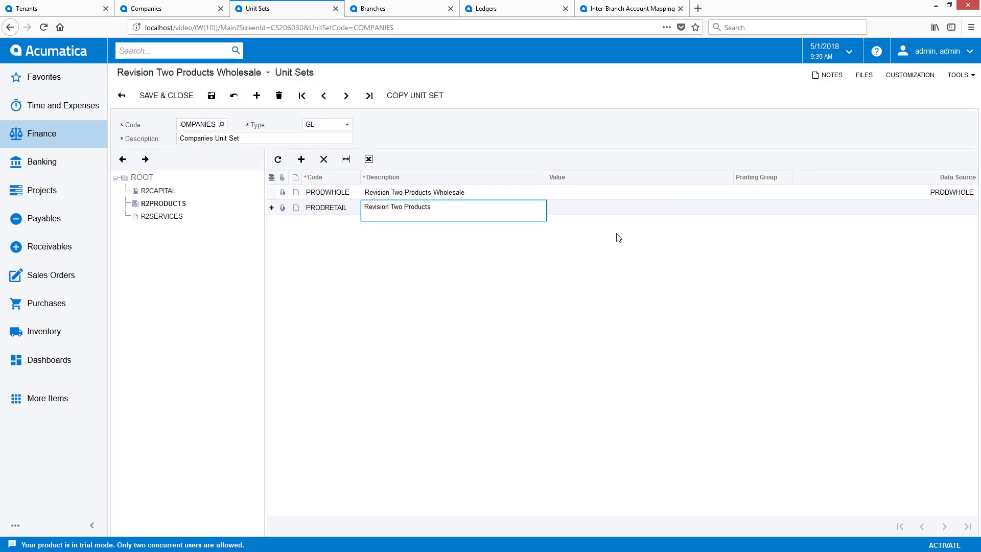
Under R2SERVICES, add branch unit SERVICEAST, 'Revision Two Services East', with its data source.
key(Tab)
click(789, 284)
key(Return)
click(211, 95)
click(162, 242)
click(301, 159)
text(SERVICEEAST)
key(Tab)
text(Revision Two Services East)
key(Tab)
key(F3)
key(Return)
Add branch unit SERVICWEST, 'Revision Two Services West', with its data source, and save.
key(Tab)
text(SERVICWEST)
key(Tab)
text(Revision Two Services West)
key(Tab)
key(F3)
key(Return)
click(211, 96)
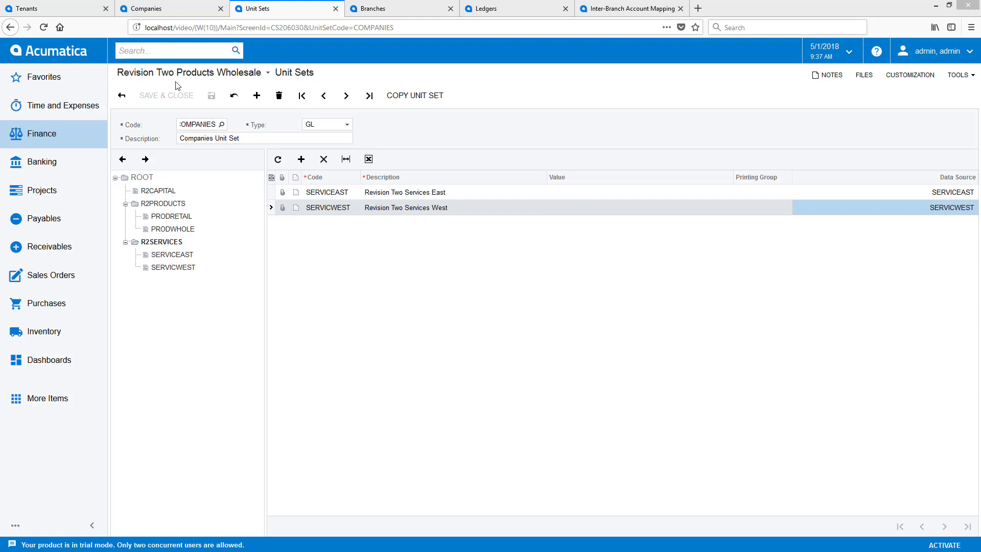
Open Bills and Adjustments in a new tab and switch to the Revision Two Services East branch.
click(149, 51)
text(bills and)
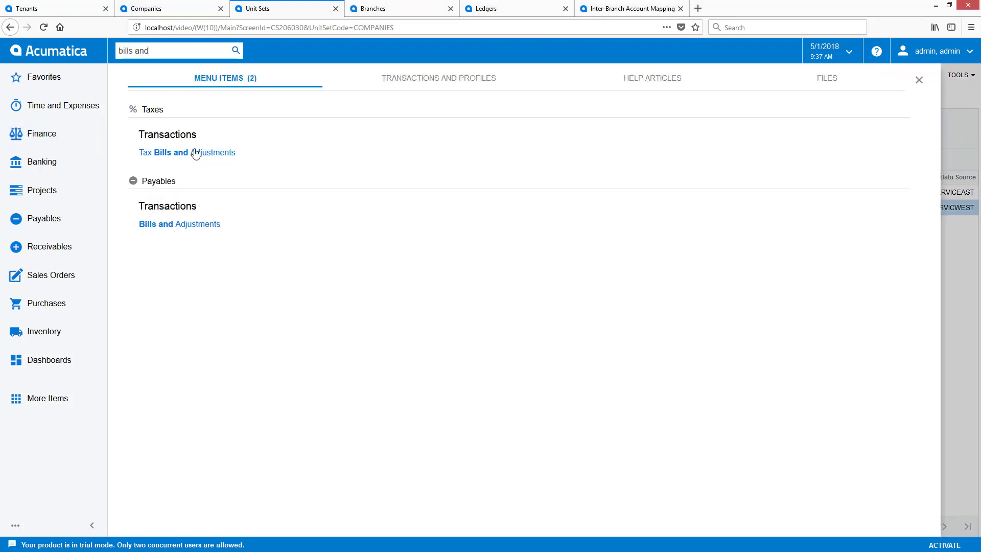
right_click(184, 226)
click(197, 243)
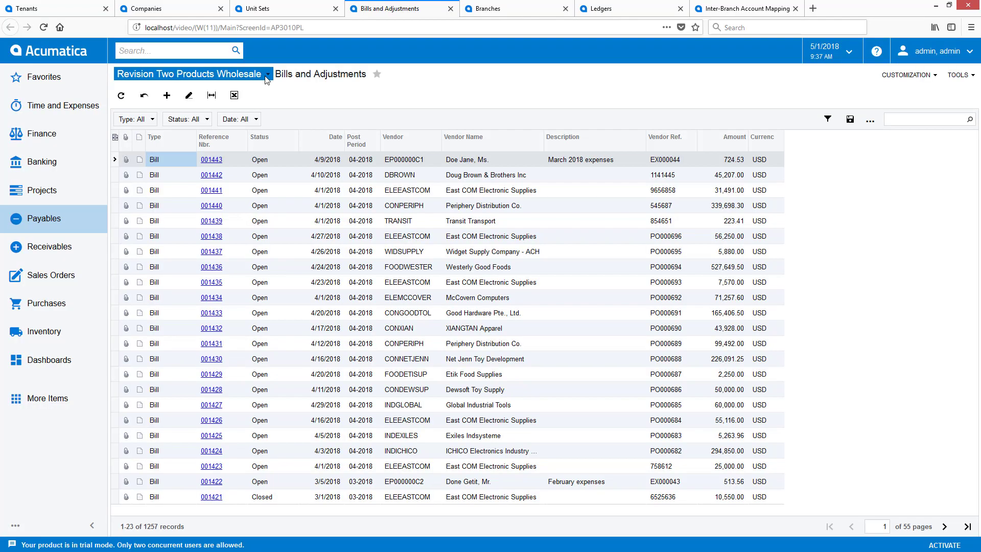
click(269, 76)
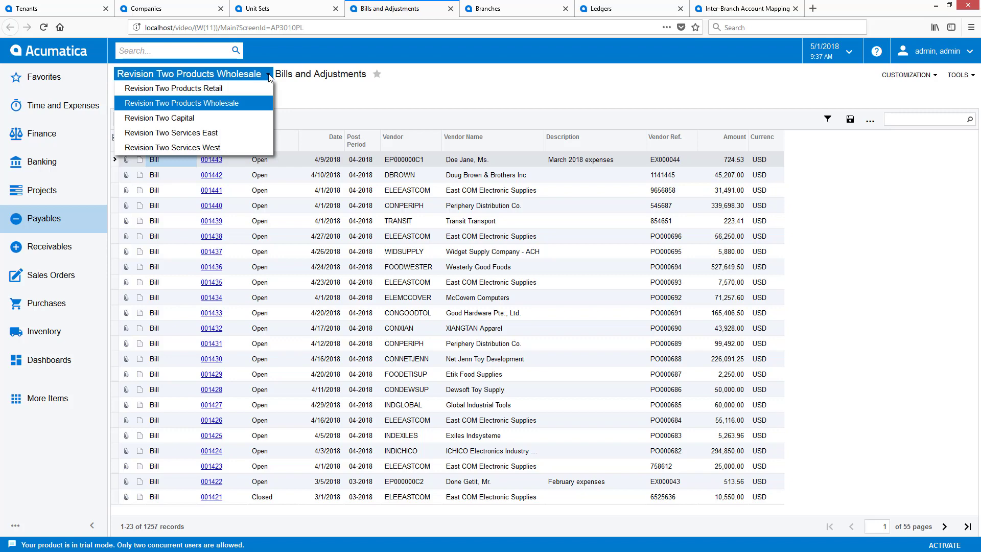
click(236, 136)
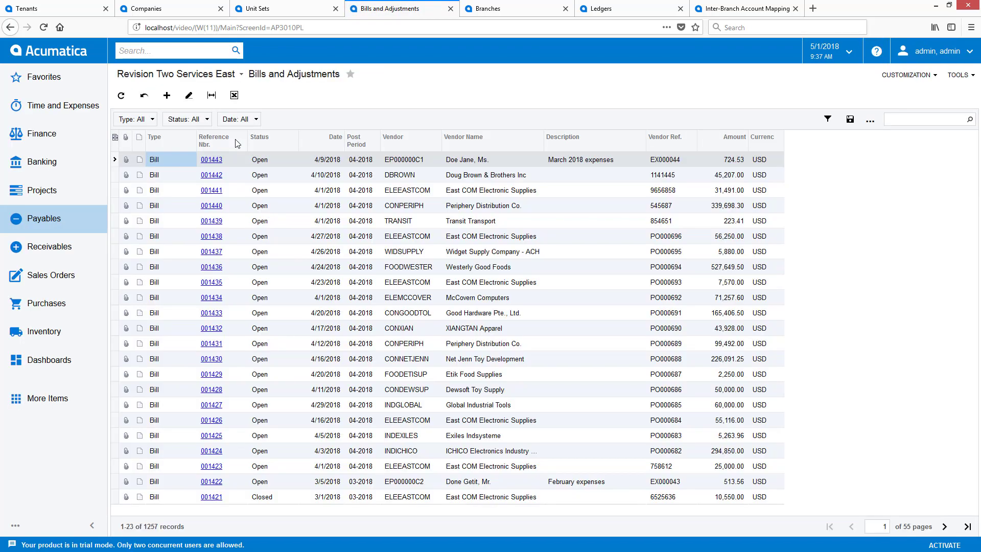
Start a new bill for AAVENDOR with a vendor reference and description 'Inter-company bill'.
click(172, 99)
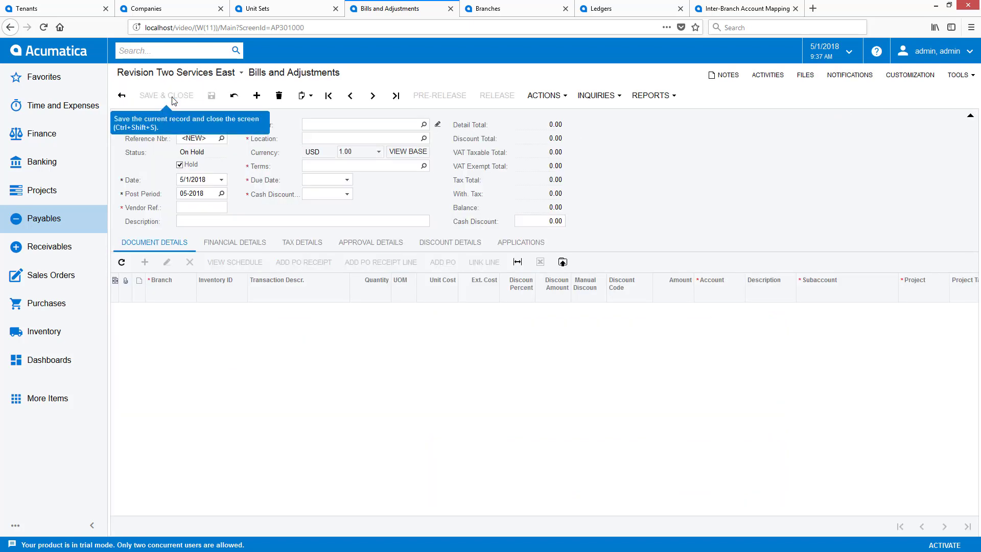
click(333, 124)
text(aa)
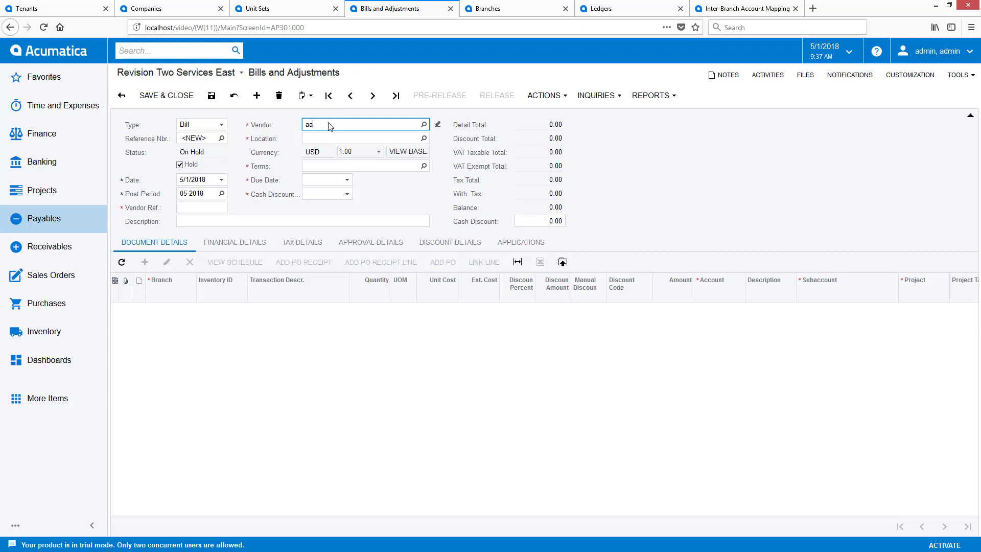
click(336, 141)
click(210, 210)
text(adsfa)
click(211, 219)
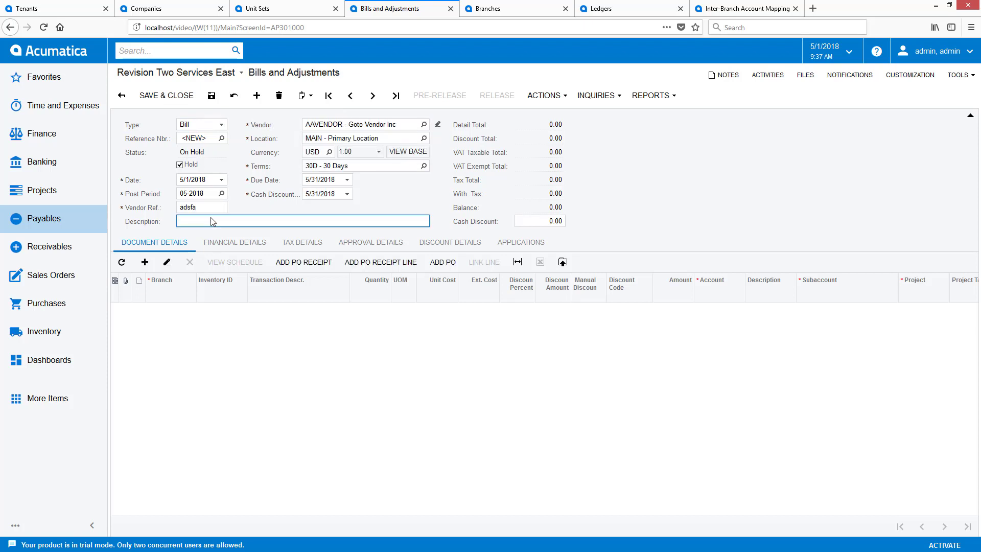
text(Inter-company bill)
Add a SERVICWEST line described 'non balancing' with a 10.00 extended cost.
click(145, 262)
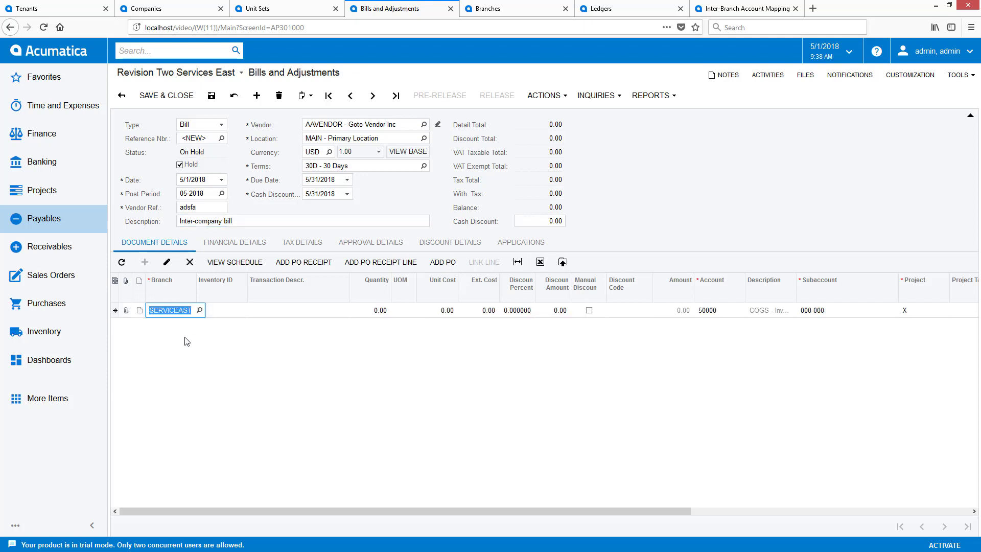
click(199, 310)
click(181, 447)
double_click(182, 447)
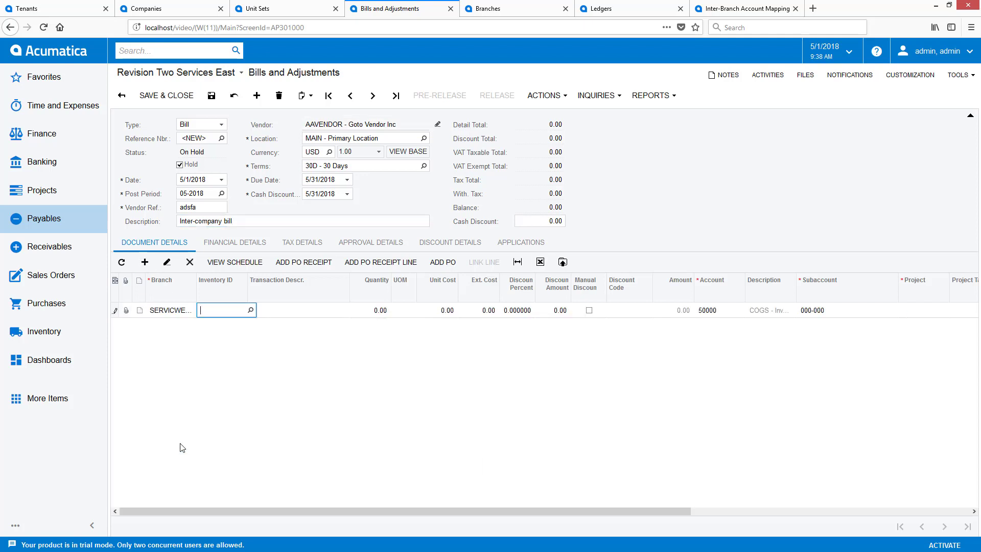
text(non balancing)
key(Tab)
key(Tab)
key(Tab)
key(Tab)
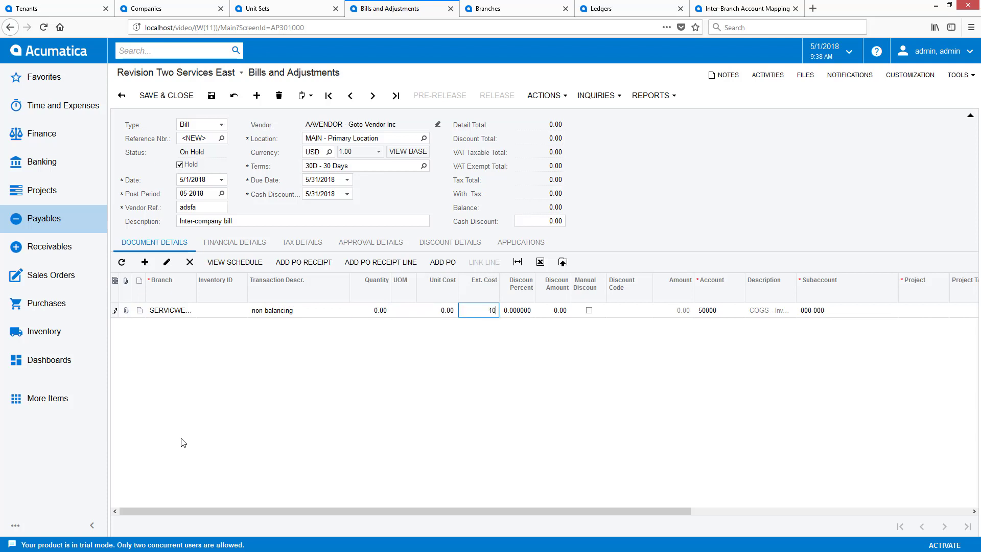
key(Down)
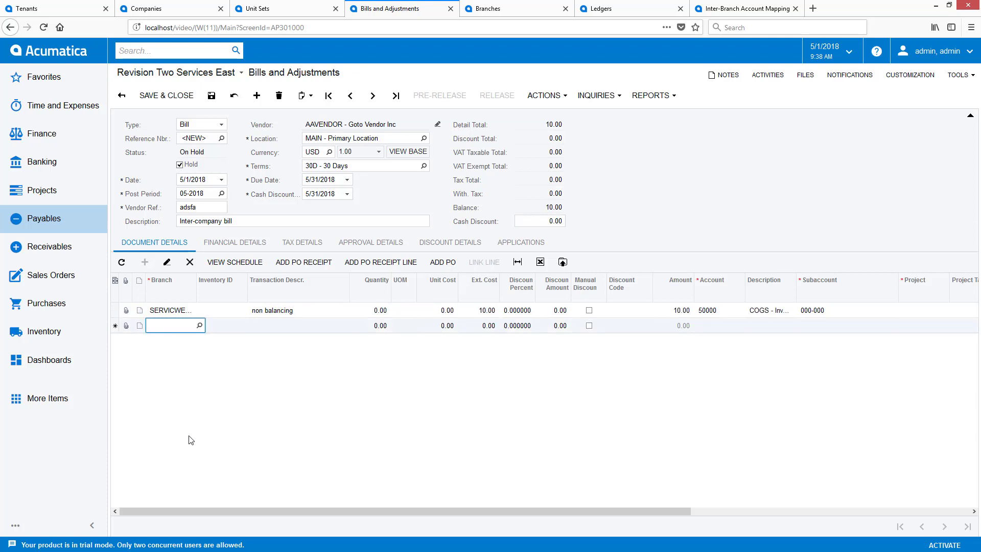
Add a PRODWHOLE line 'balancing required' for 20.00 and take the bill off hold.
click(199, 325)
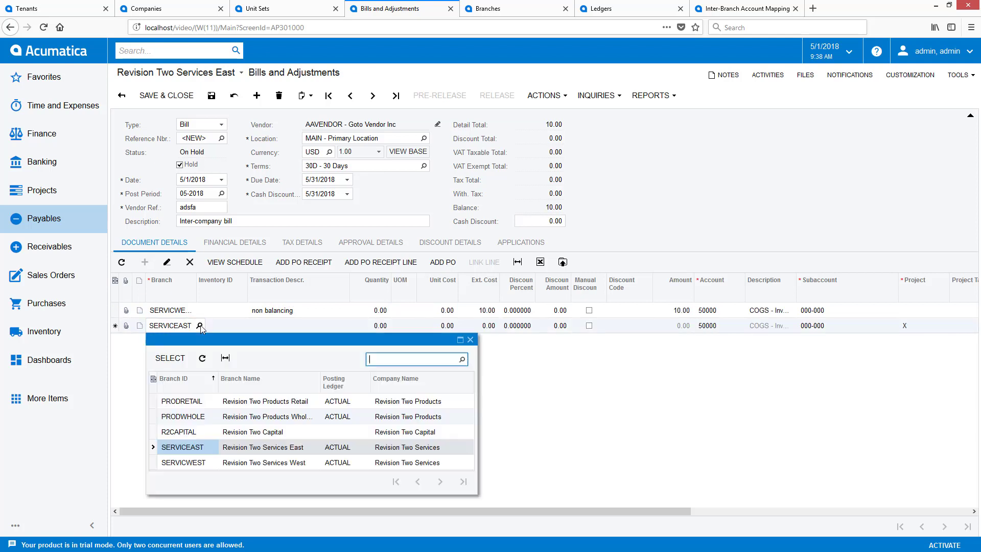
double_click(184, 415)
key(Tab)
text(balancing required)
key(Tab)
key(Tab)
key(Tab)
key(Tab)
key(Tab)
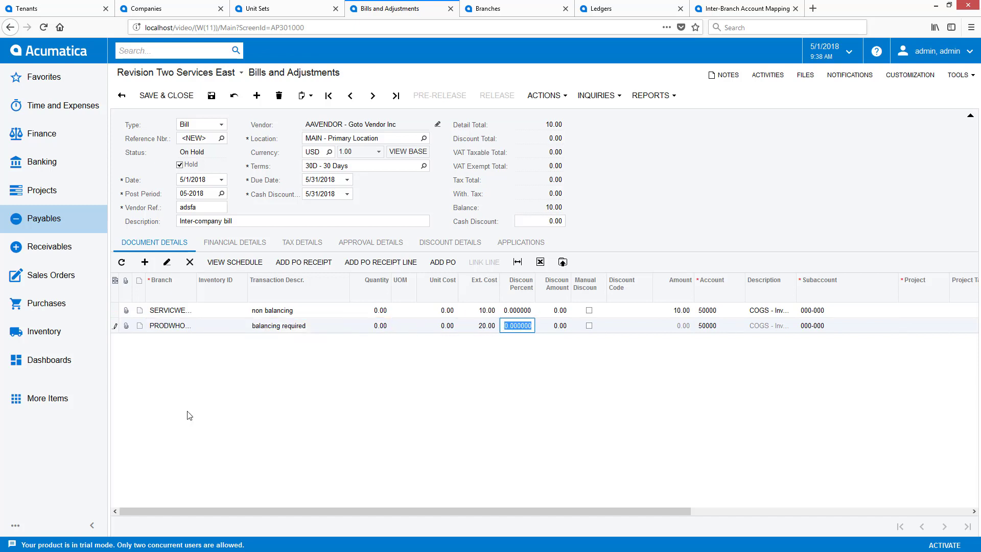
click(180, 165)
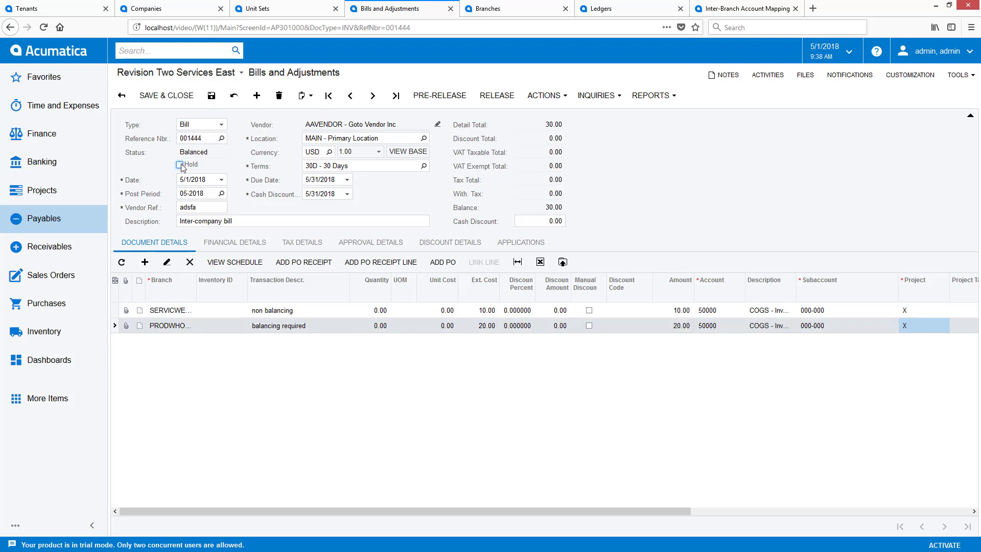
Release bill 001444 and inspect the Due from/Due to balancing entries in batch AP002153.
click(493, 96)
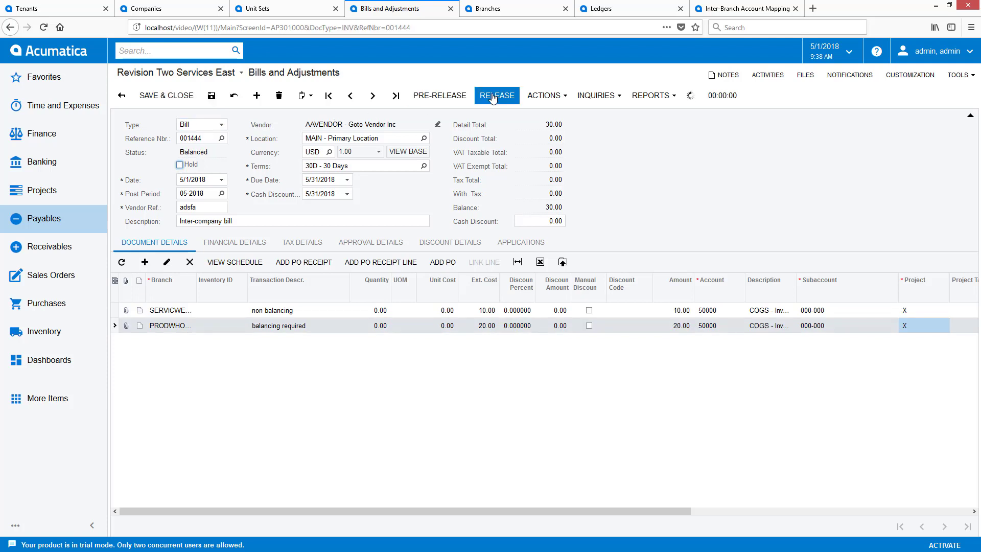
click(235, 256)
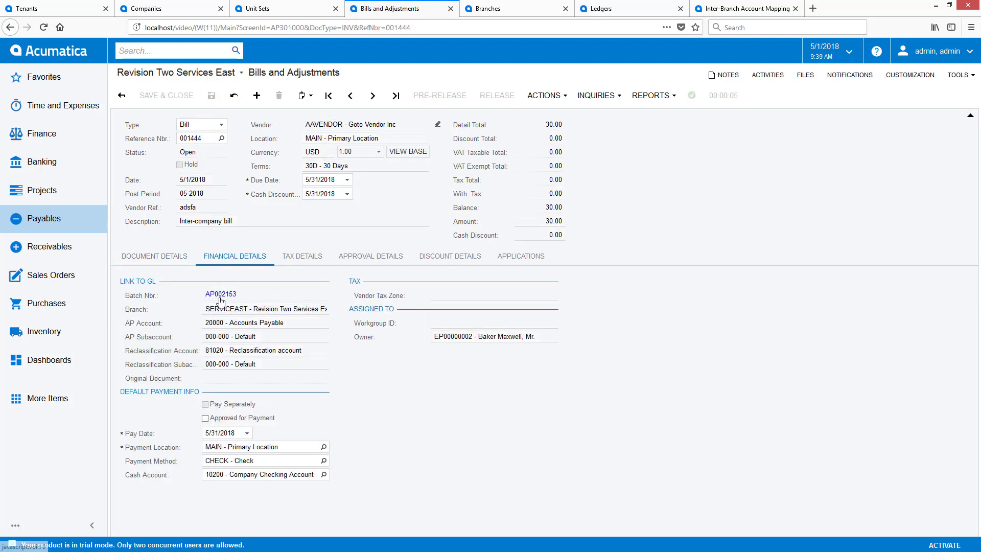
click(219, 299)
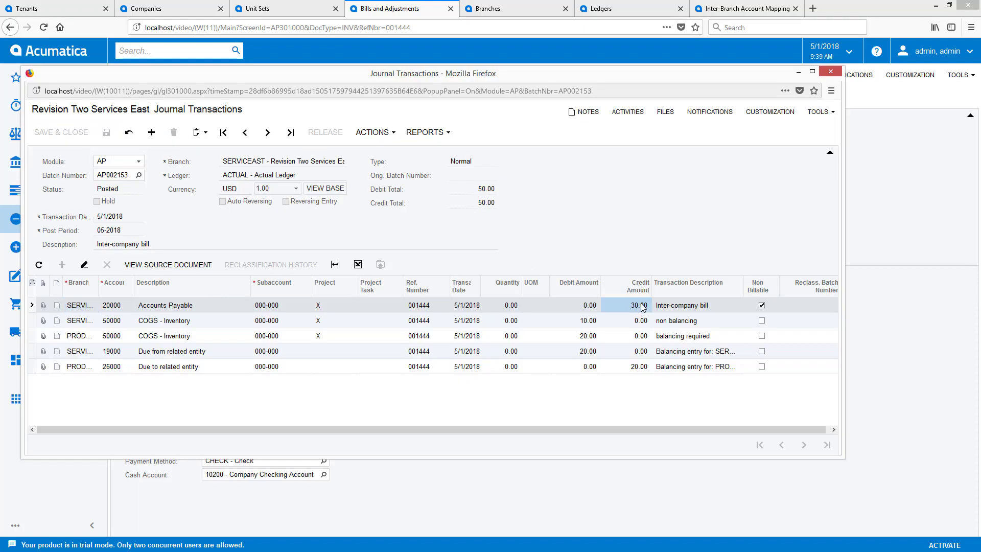
click(589, 351)
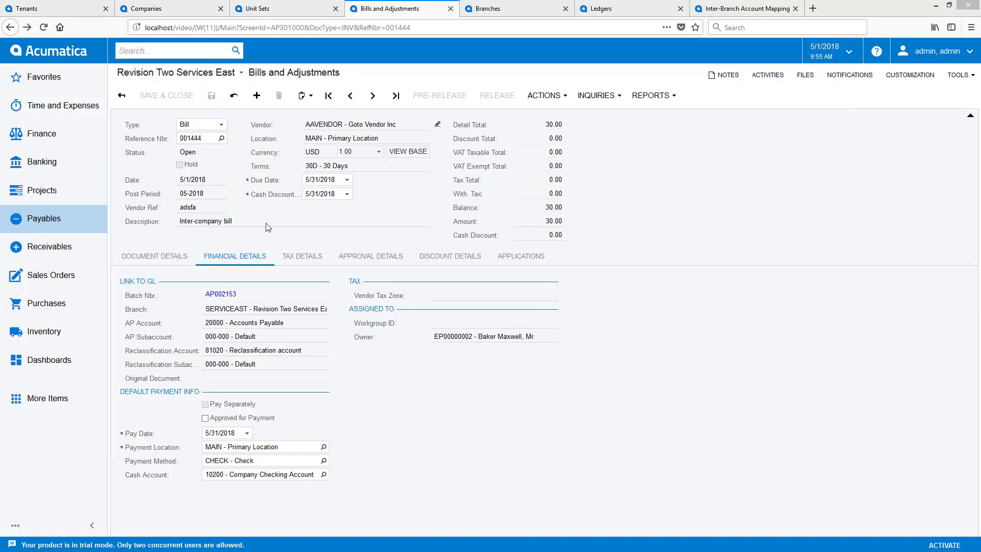
click(41, 133)
Set the DPL Profit and Loss report definition's unit set to COMPANIES and save.
click(784, 313)
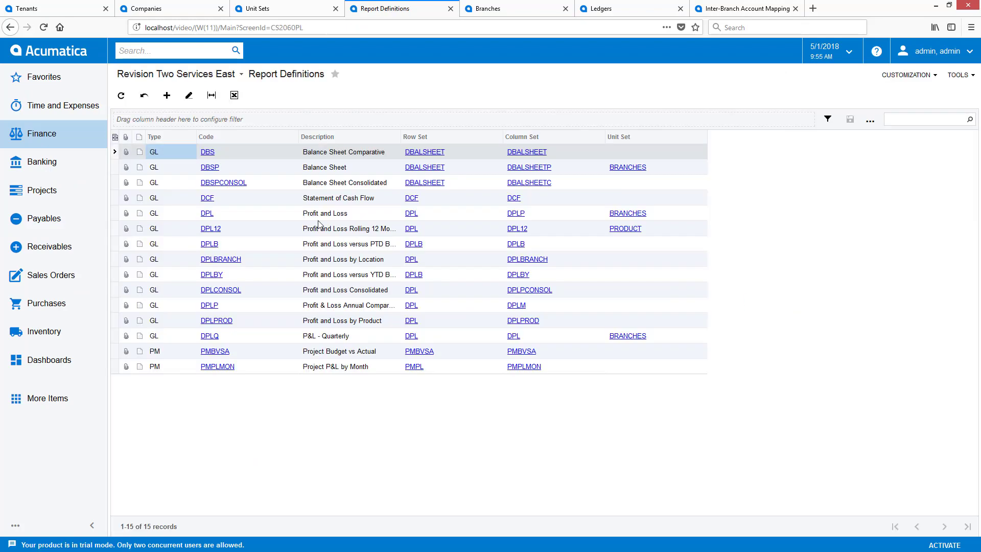
click(207, 212)
click(272, 207)
double_click(213, 290)
click(211, 96)
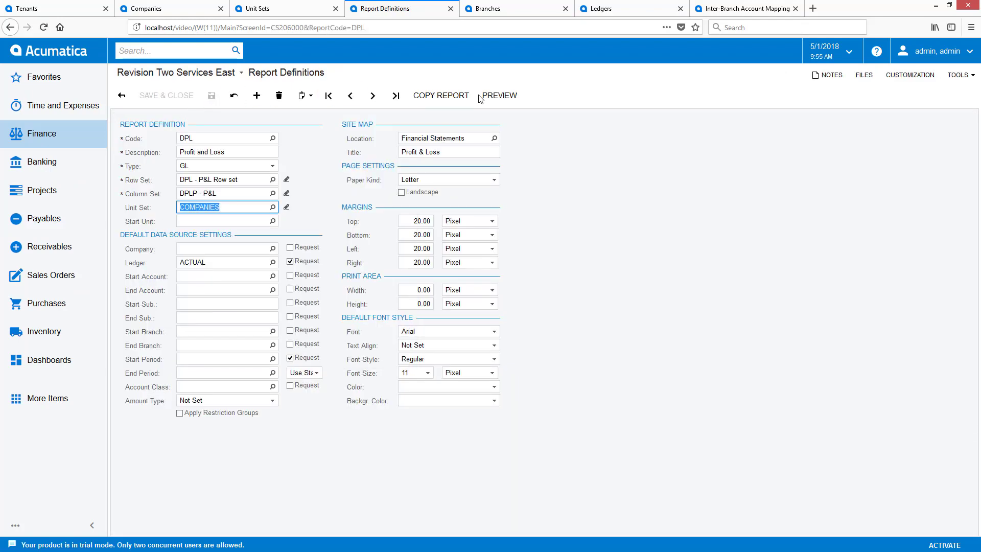
Preview the Profit and Loss report for Revision Two Services West.
click(483, 96)
click(195, 118)
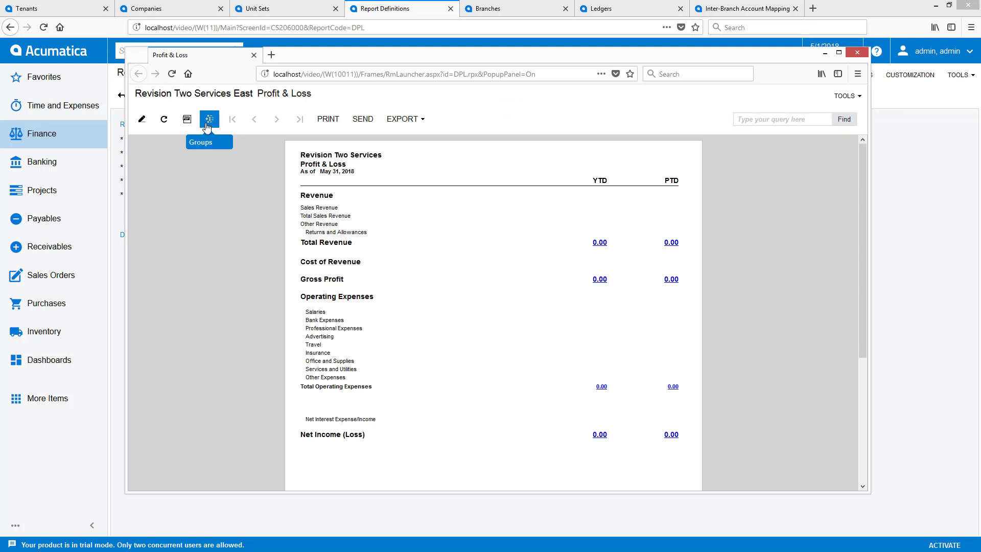
click(210, 118)
click(206, 234)
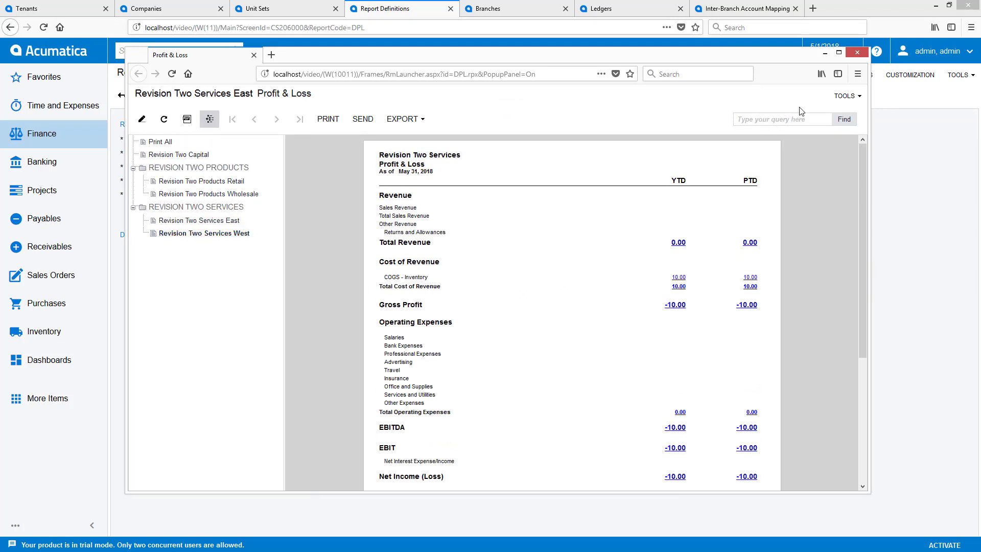
click(857, 52)
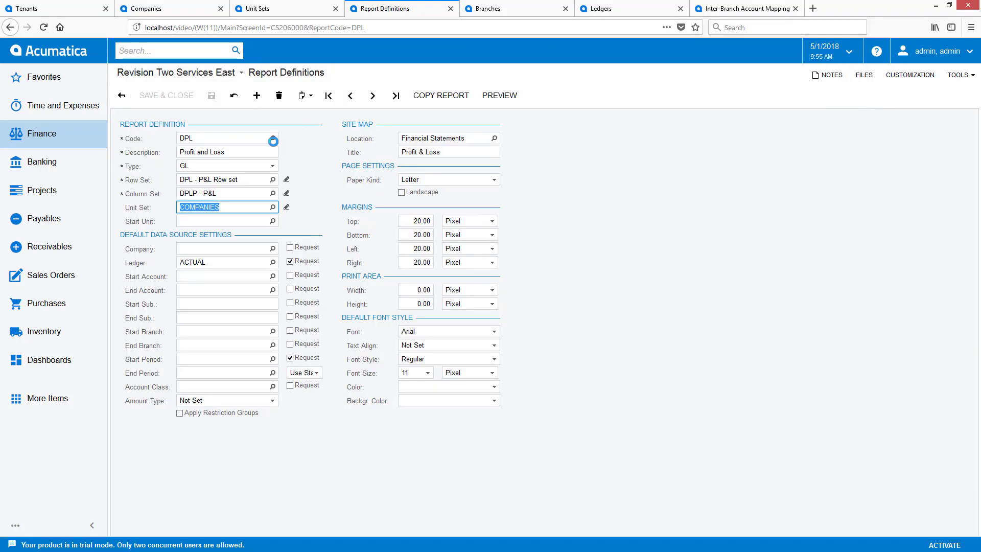
Set the Balance Sheet unit set to COMPANIES, save, and preview it for Revision Two Services East.
click(273, 208)
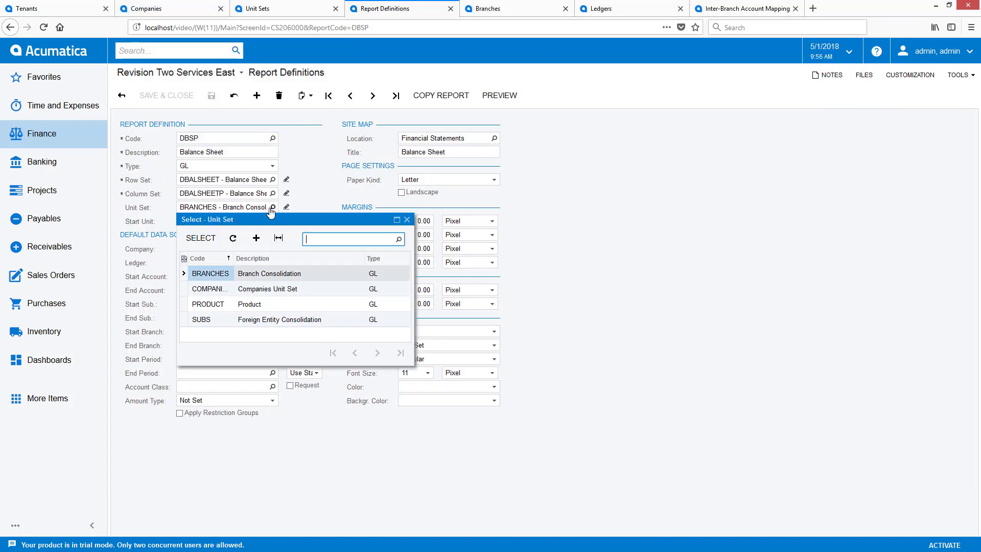
double_click(223, 290)
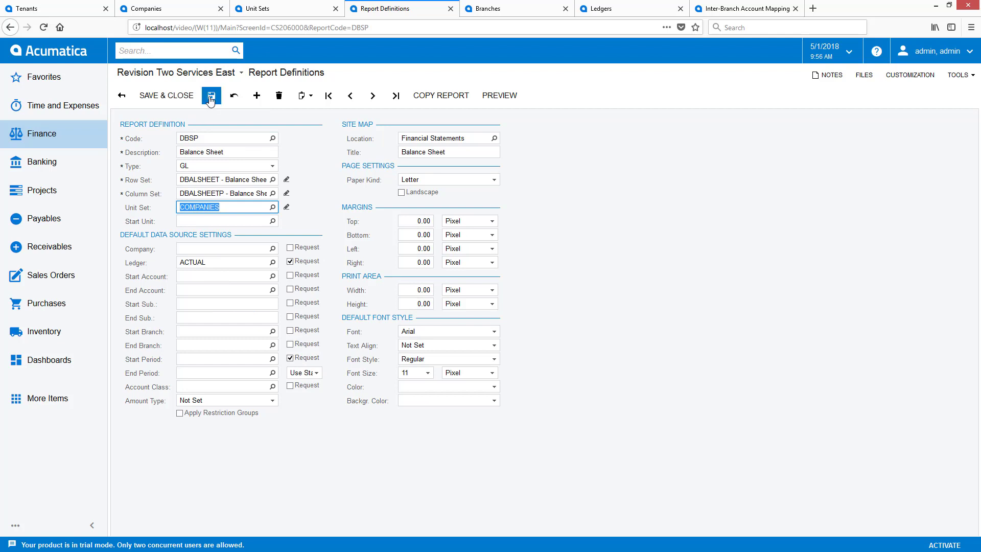
click(499, 96)
click(156, 126)
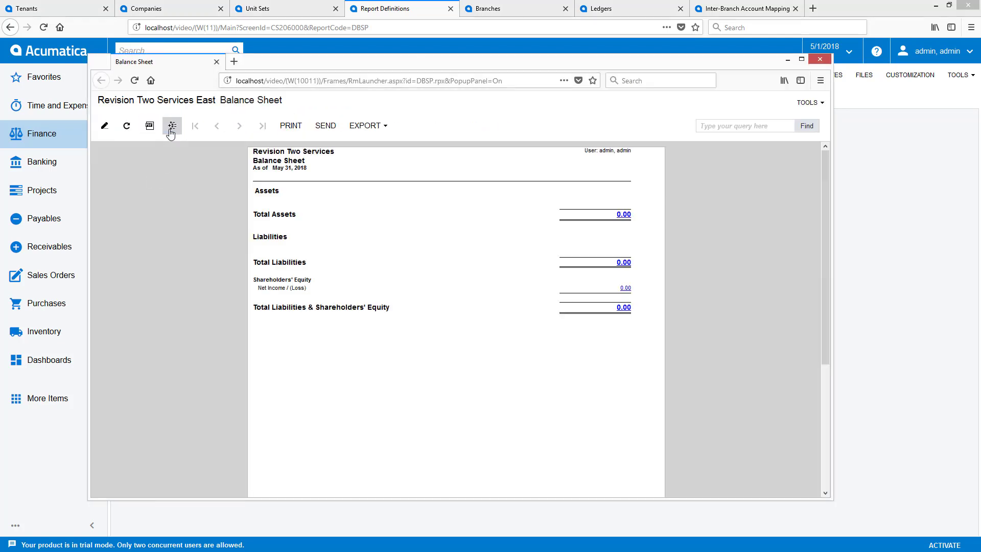
click(172, 125)
click(168, 228)
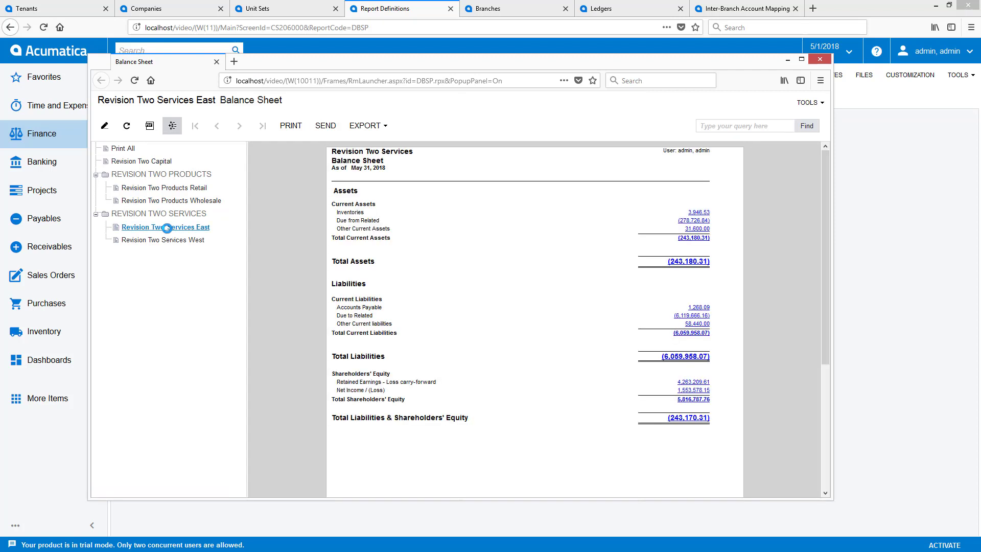